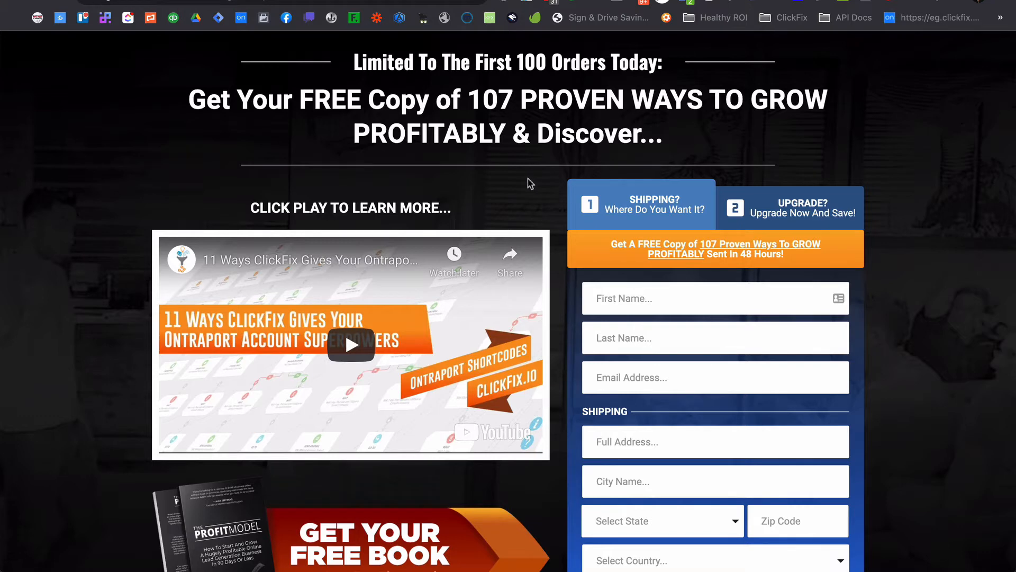
# Scroll through the live landing page to examine the orange Add to Cart footer bar.
pyautogui.scroll(-10, 528, 179)
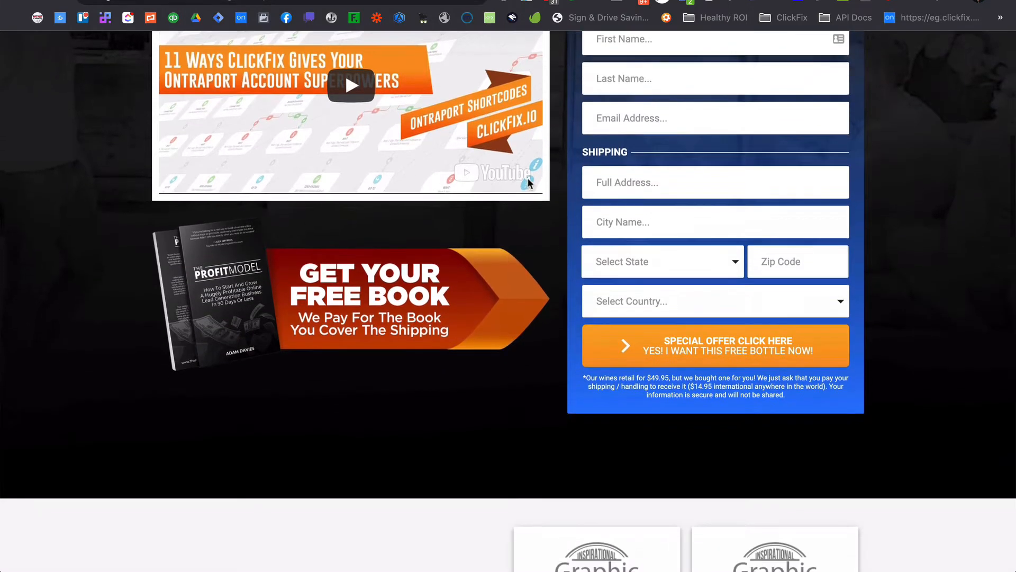
pyautogui.scroll(-6, 527, 184)
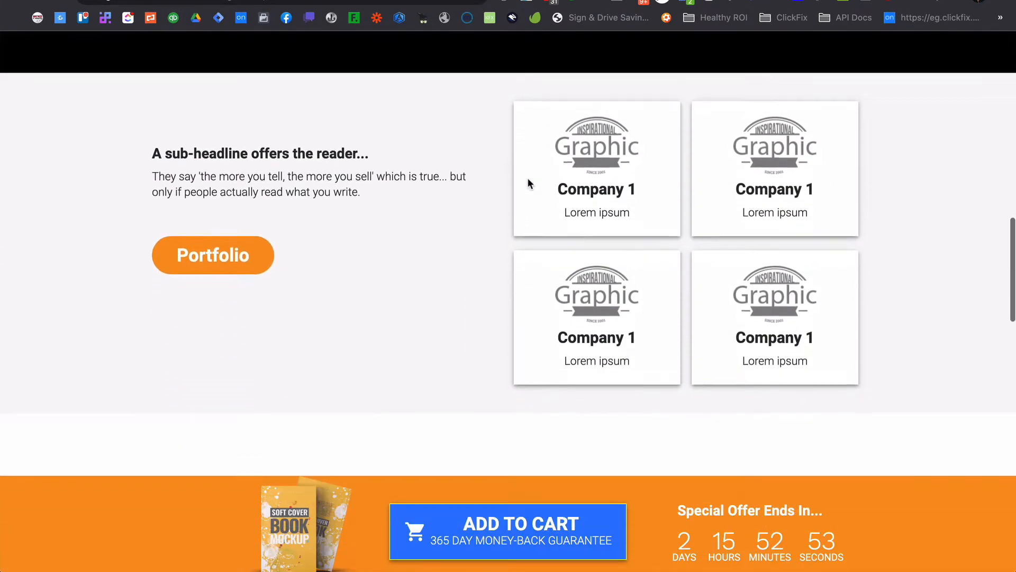
pyautogui.scroll(-5, 528, 184)
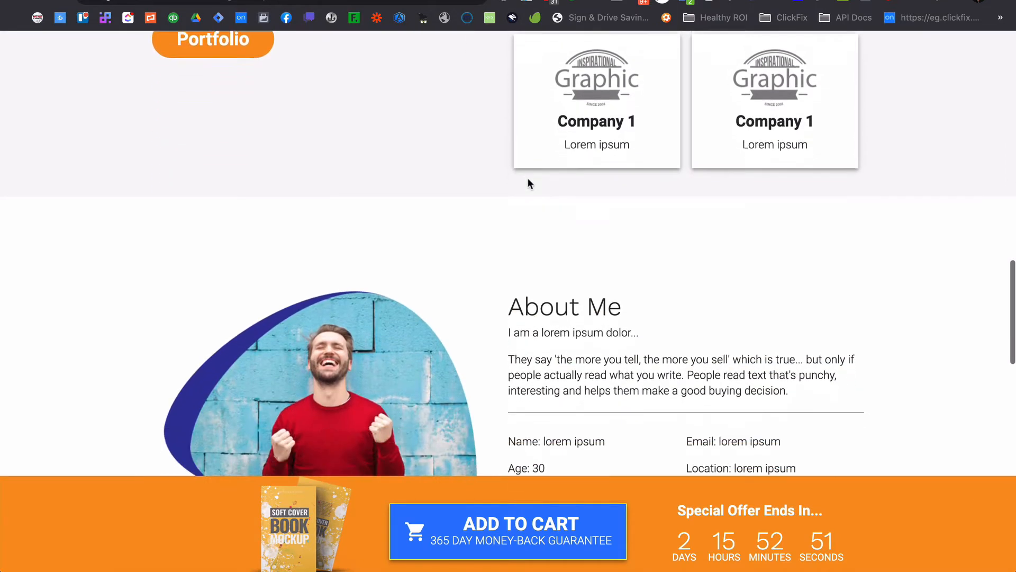
pyautogui.scroll(-7, 528, 184)
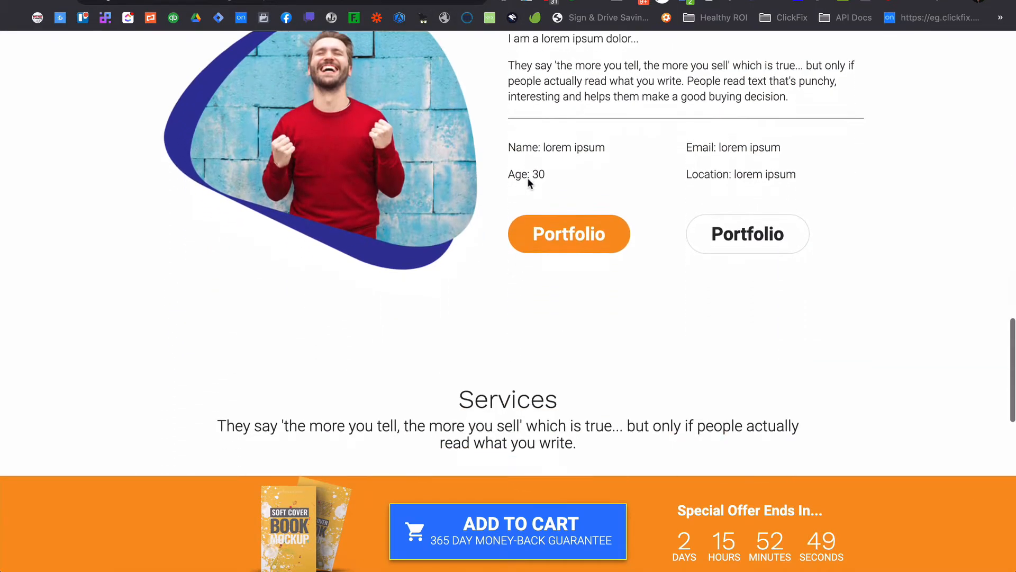
pyautogui.scroll(-5, 528, 183)
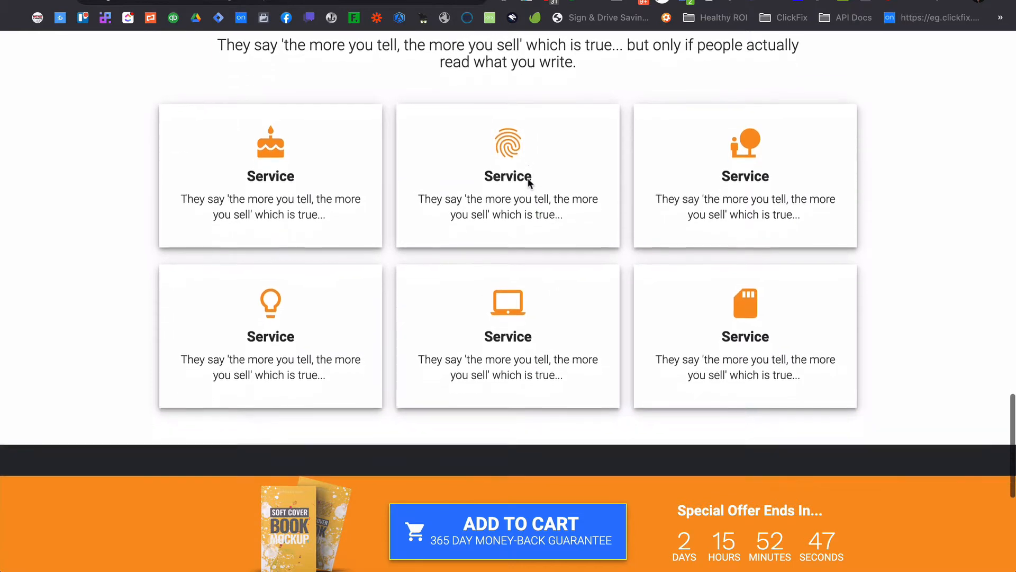
pyautogui.scroll(-4, 527, 184)
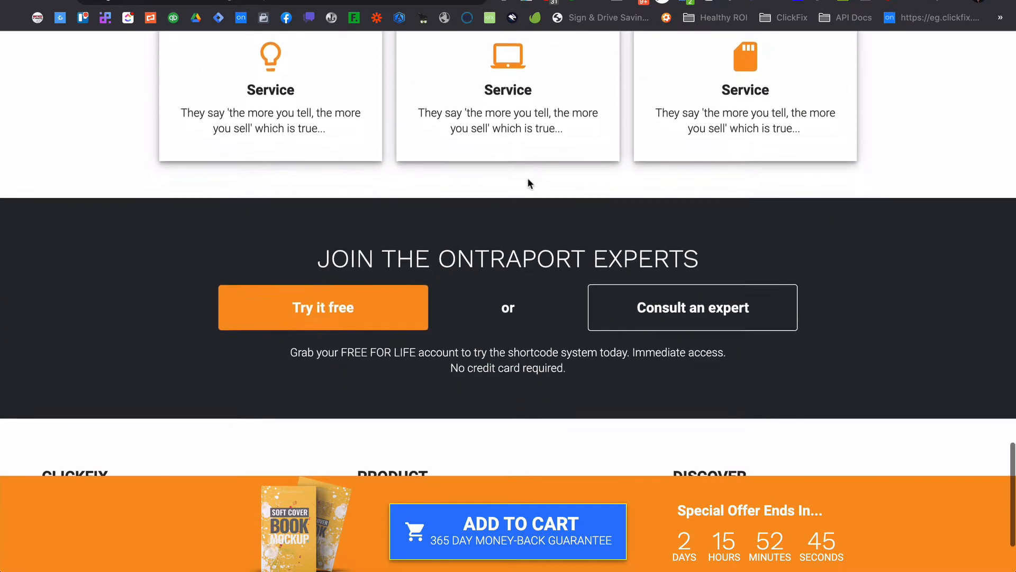
pyautogui.scroll(-2, 528, 183)
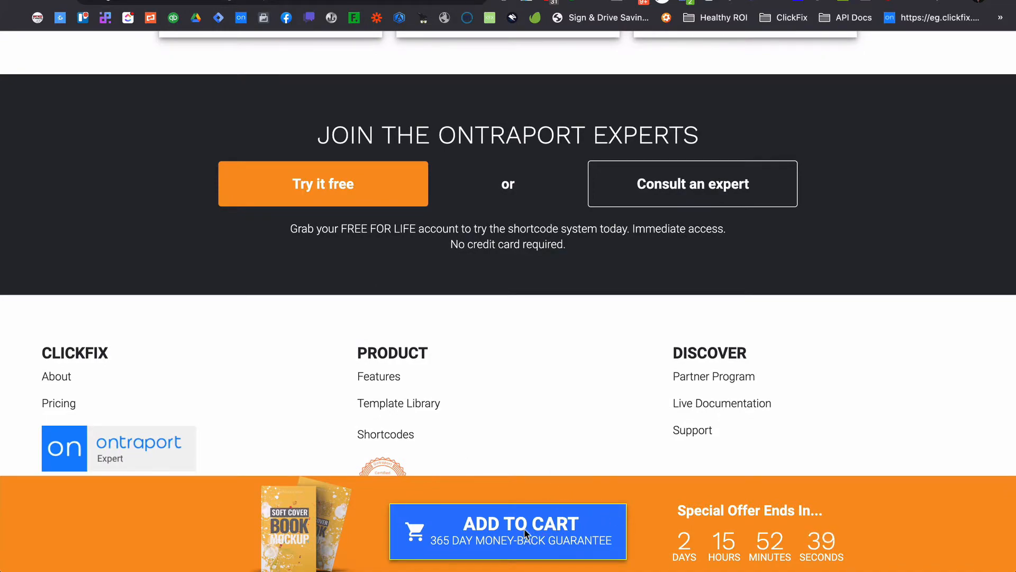
pyautogui.click(511, 532)
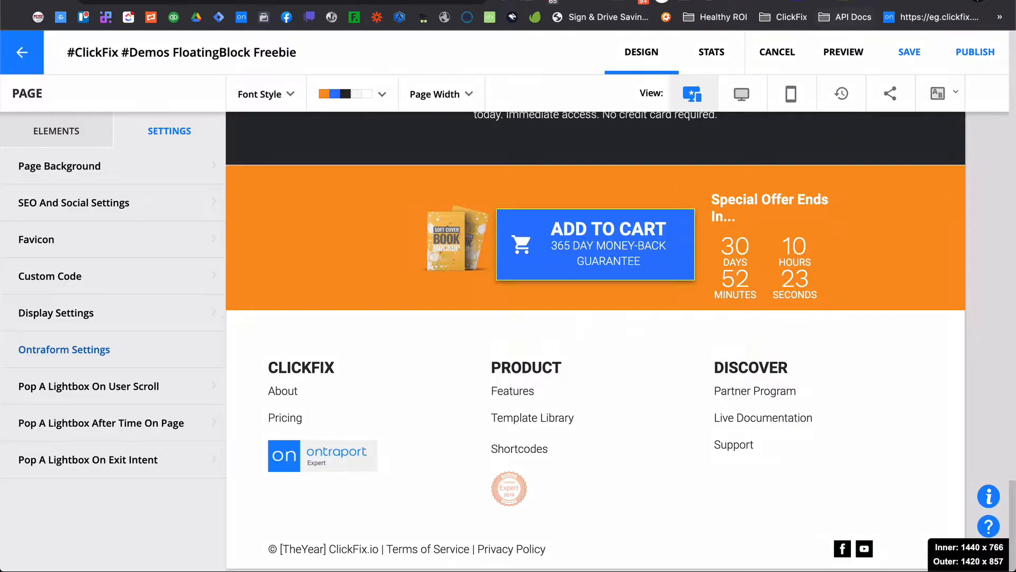
# Scroll through the page in the editor to review its sections down to the footer CTA block.
pyautogui.scroll(10, 321, 261)
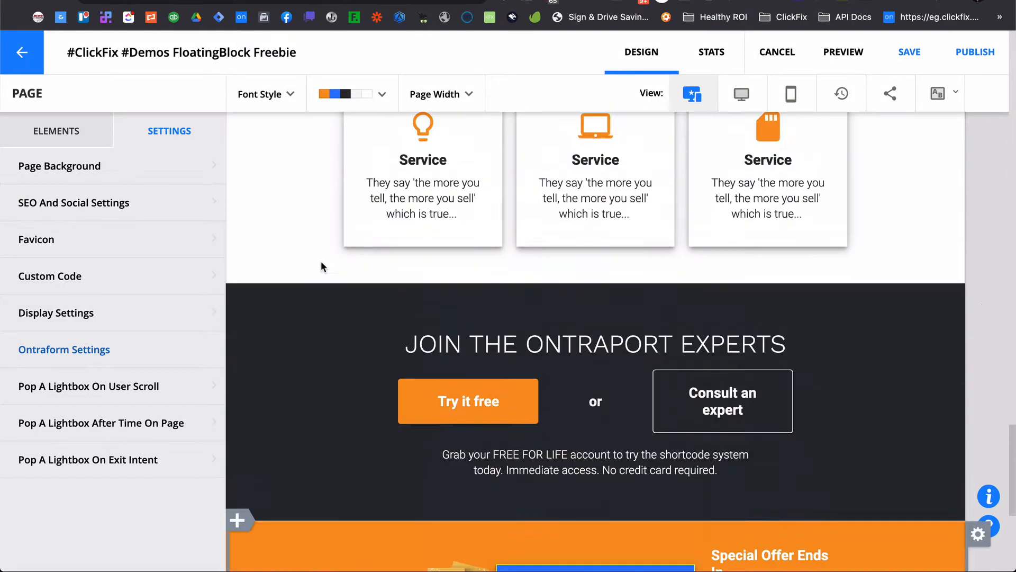
pyautogui.scroll(6, 320, 261)
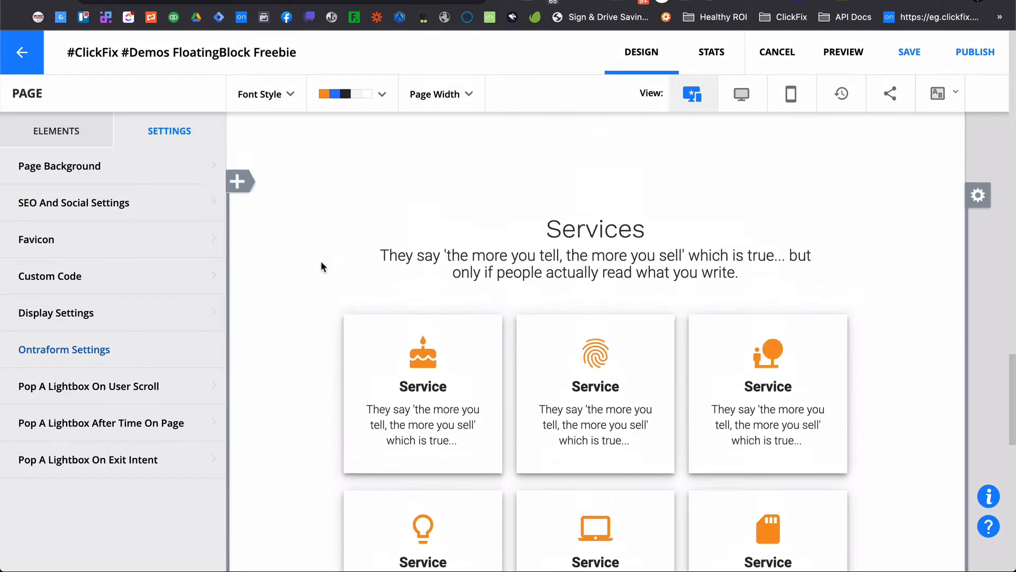
pyautogui.scroll(15, 321, 262)
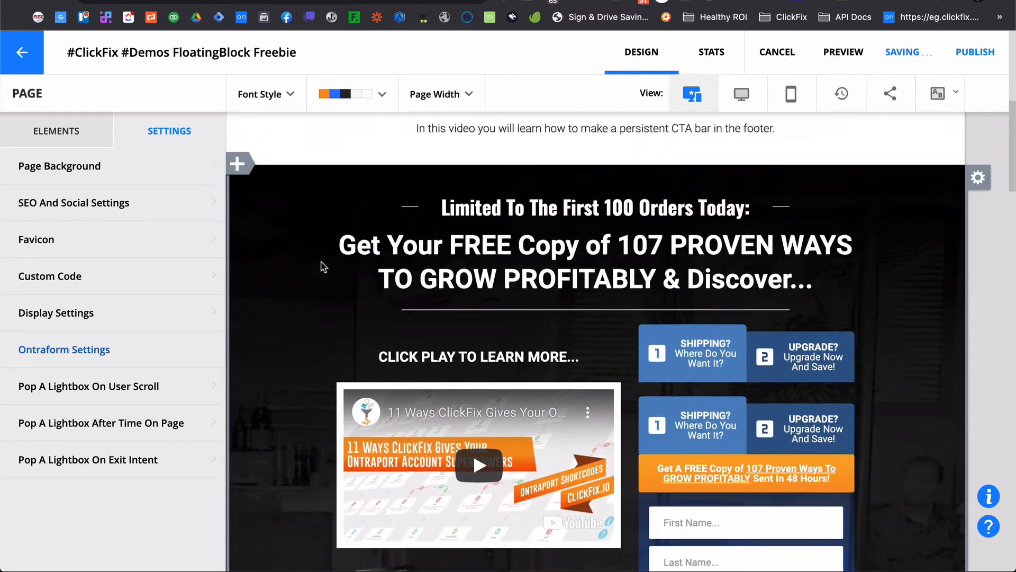
pyautogui.scroll(2, 321, 263)
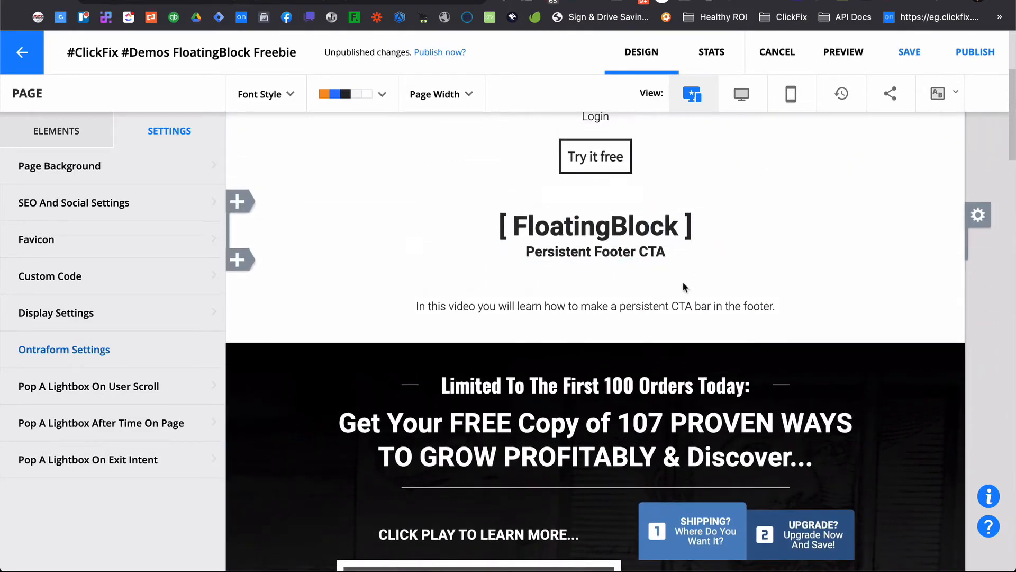
pyautogui.scroll(-4, 682, 287)
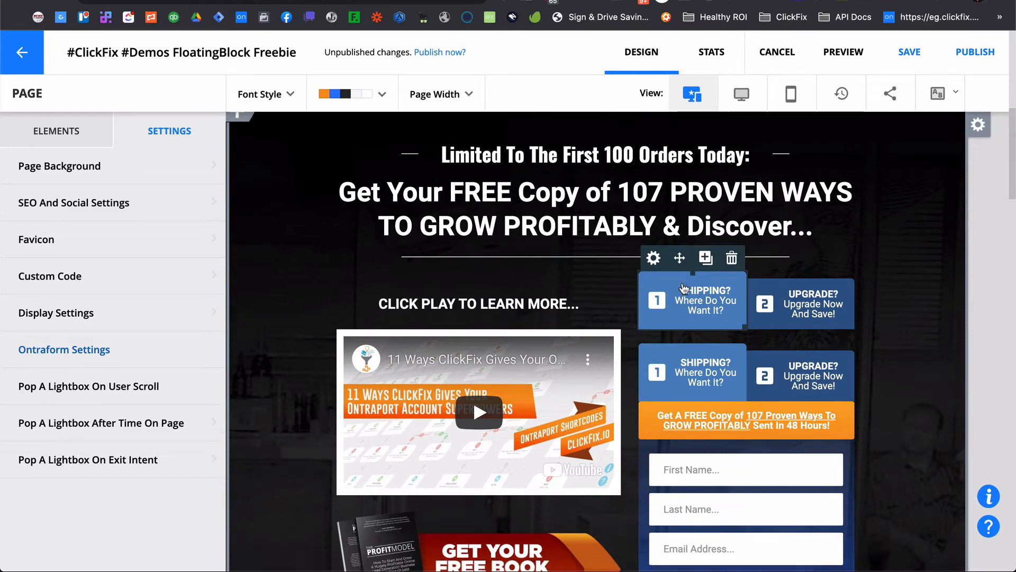
pyautogui.scroll(-3, 684, 288)
pyautogui.scroll(-20, 683, 287)
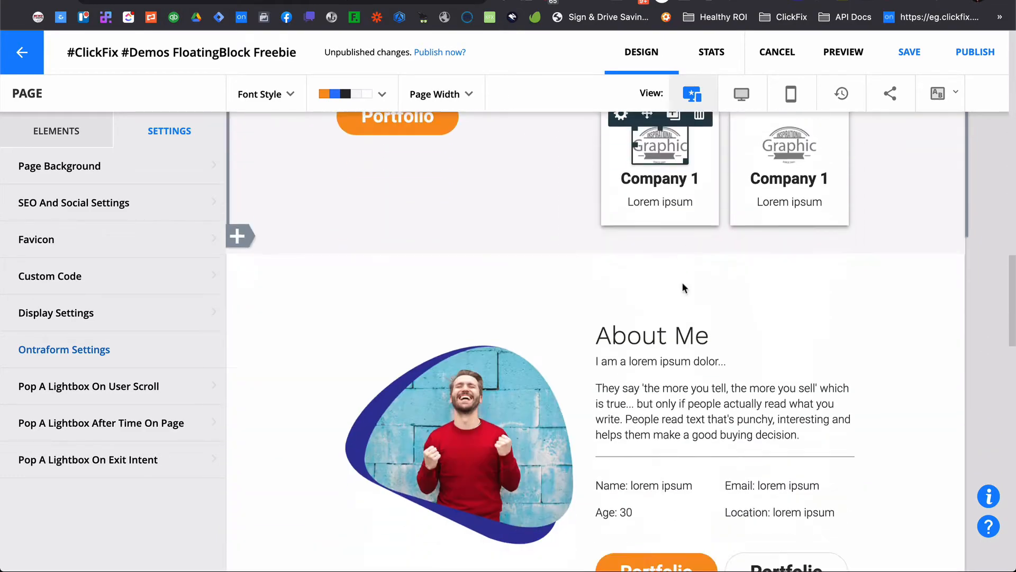
pyautogui.scroll(-15, 682, 288)
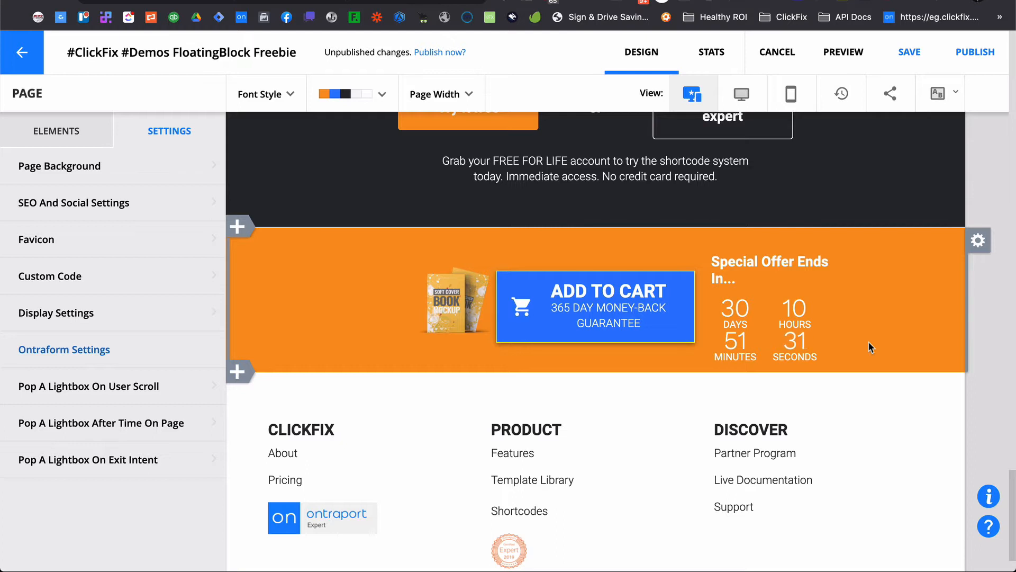
# In the header custom code, move the FloatingBlock line above the CSS line under STICKY FOOTER SETTINGS and remove the blank line.
pyautogui.click(115, 275)
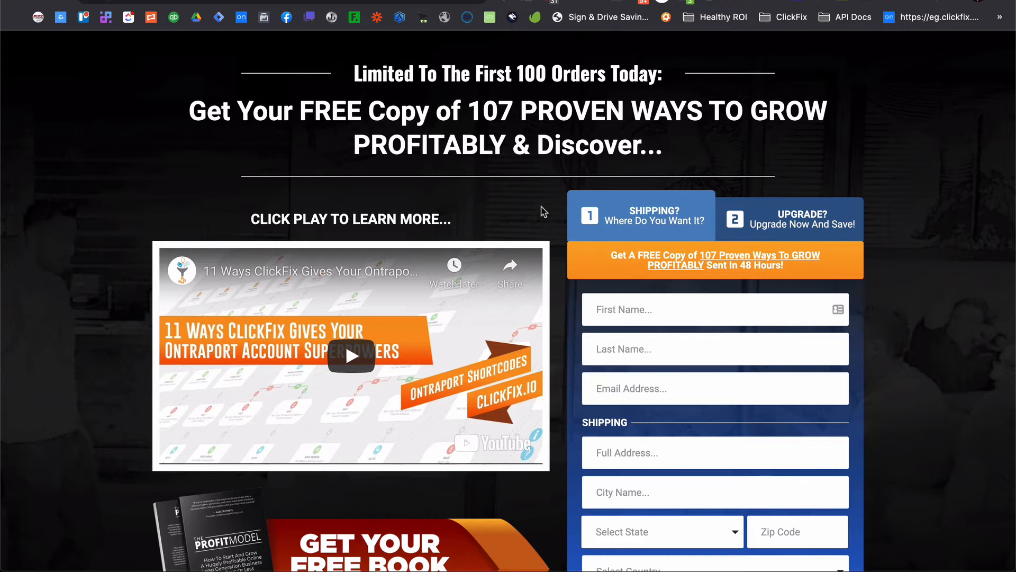
pyautogui.scroll(-1, 544, 211)
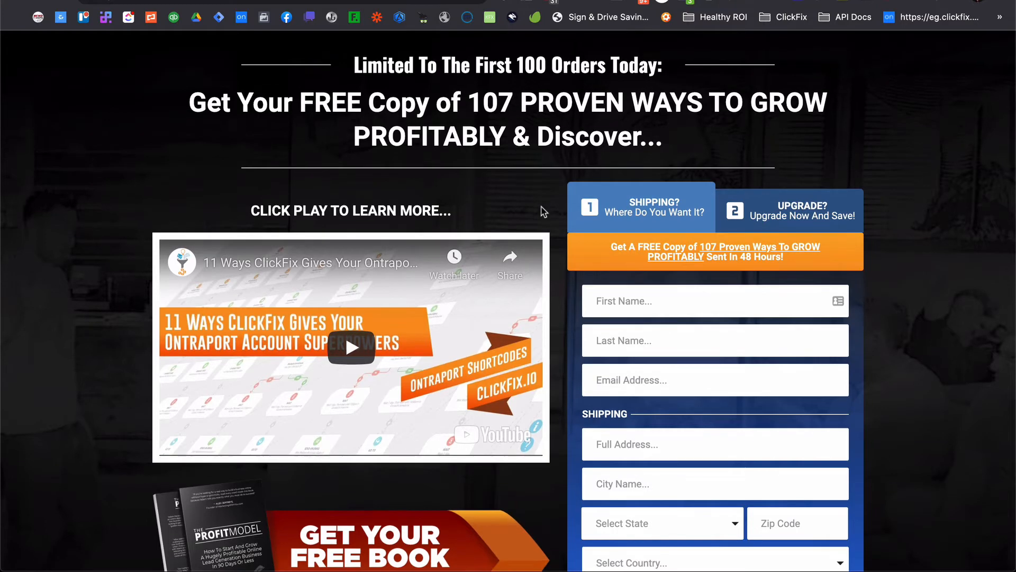
pyautogui.scroll(1, 543, 211)
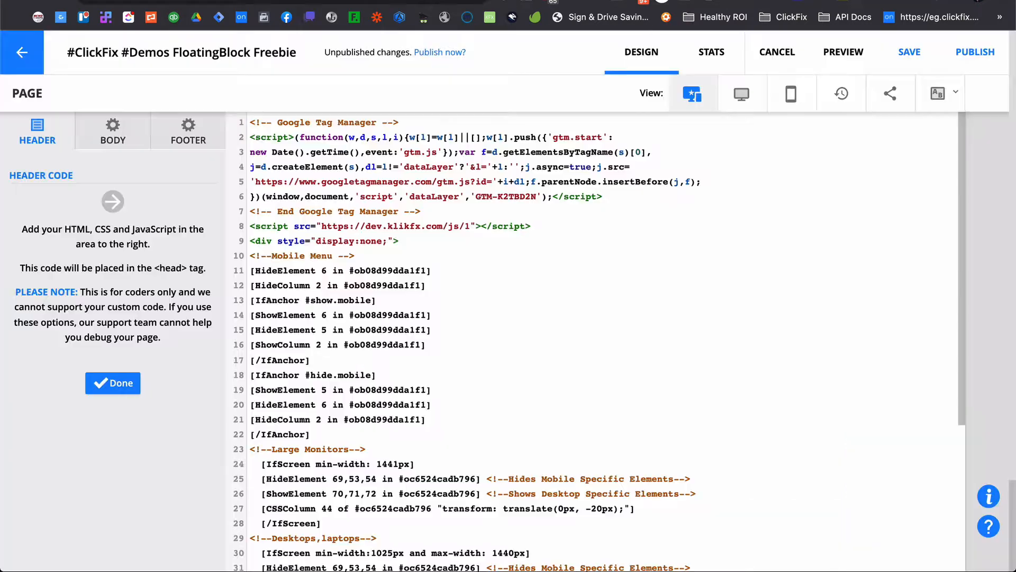
pyautogui.scroll(-5, 398, 502)
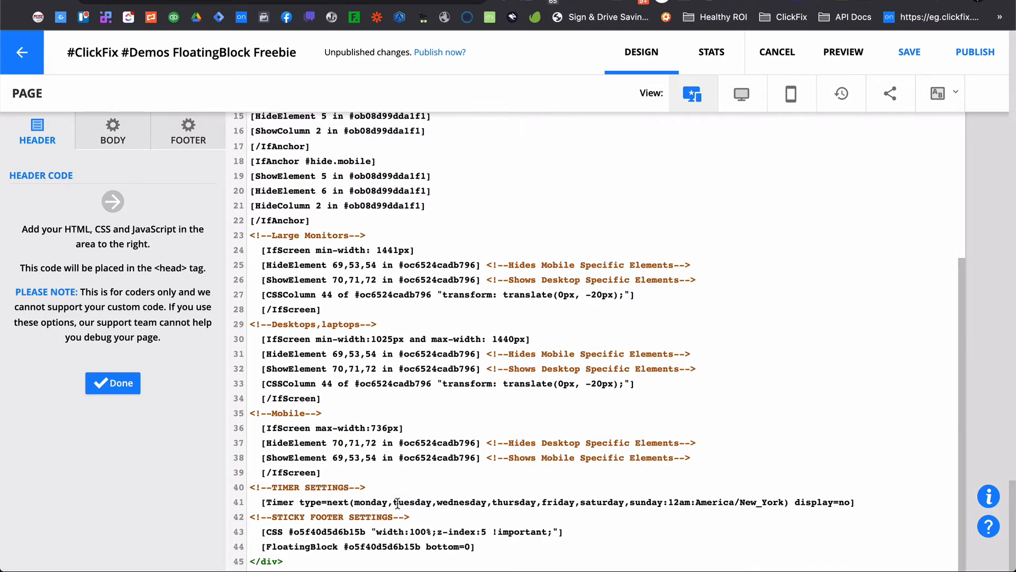
pyautogui.moveTo(497, 542); pyautogui.dragTo(240, 536)
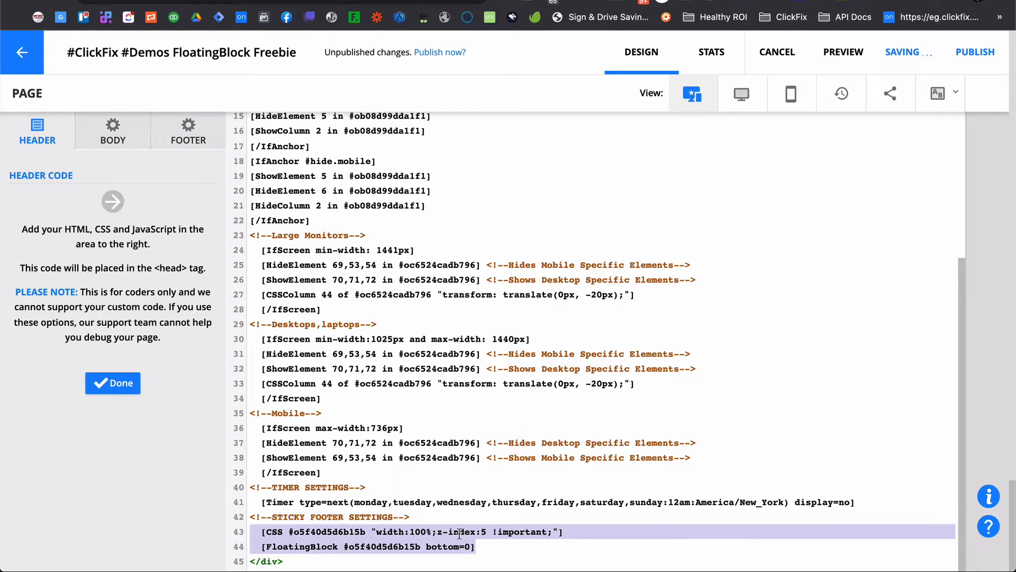
pyautogui.click(486, 544)
pyautogui.moveTo(485, 543); pyautogui.dragTo(262, 545)
pyautogui.hotkey('ctrl', 'c')
pyautogui.press('BackSpace')
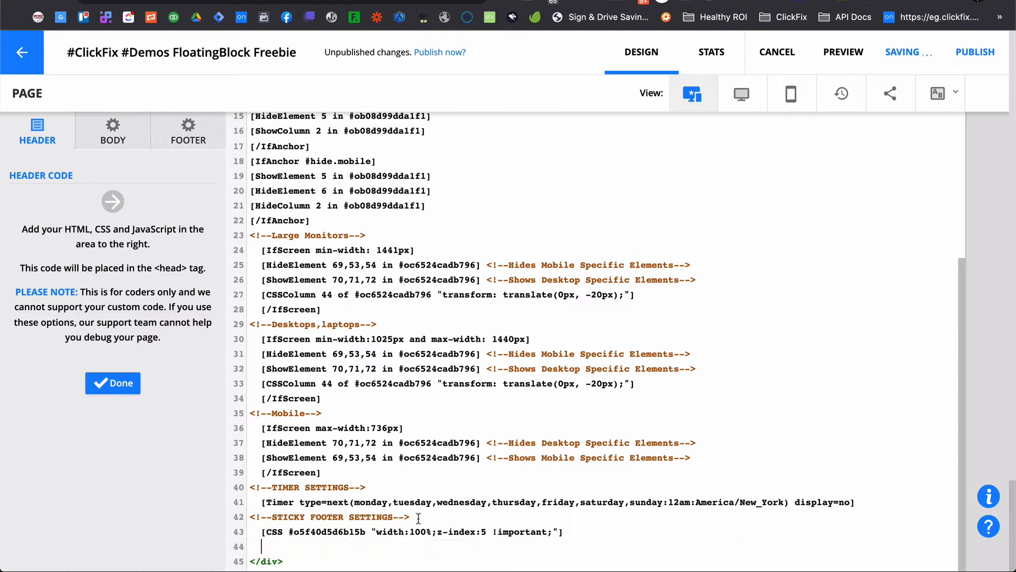
pyautogui.press('Return')
pyautogui.hotkey('ctrl', 'v')
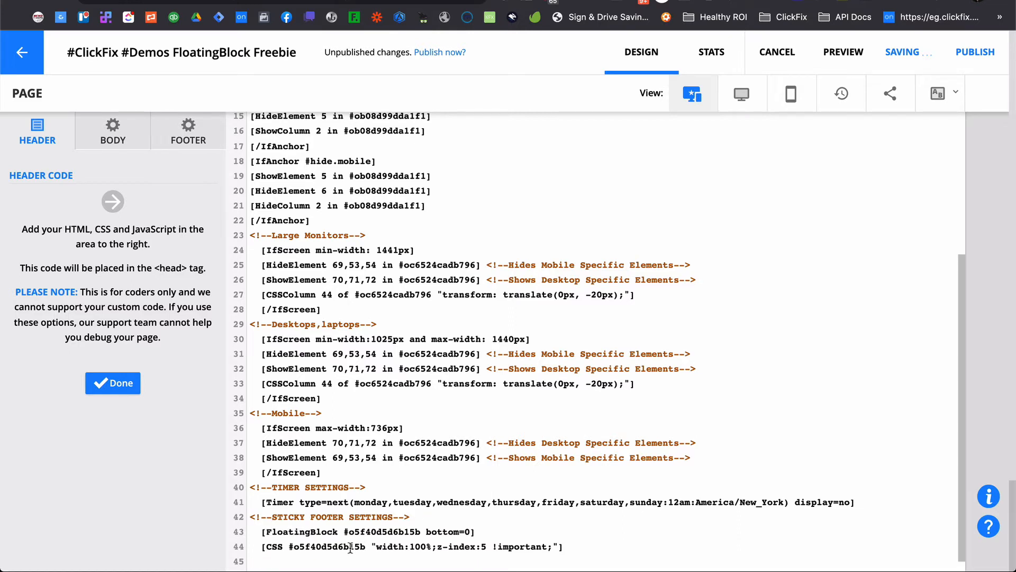
pyautogui.scroll(-1, 334, 544)
pyautogui.press('BackSpace')
# Examine the FloatingBlock bottom=0 parameter and the CSS width and z-index values in the sticky footer code.
pyautogui.moveTo(343, 531); pyautogui.dragTo(454, 534)
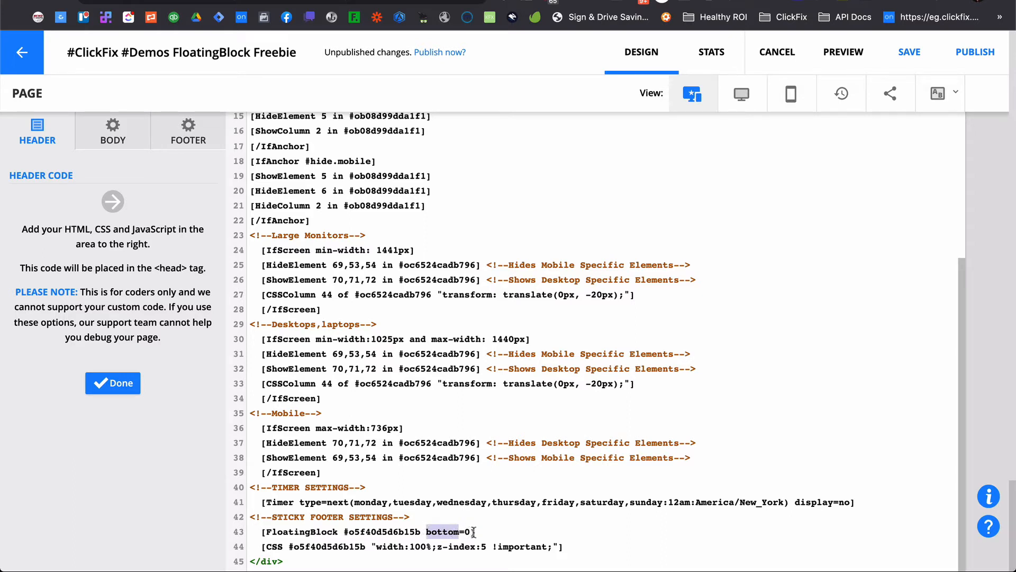
pyautogui.click(503, 527)
pyautogui.moveTo(375, 547); pyautogui.dragTo(430, 546)
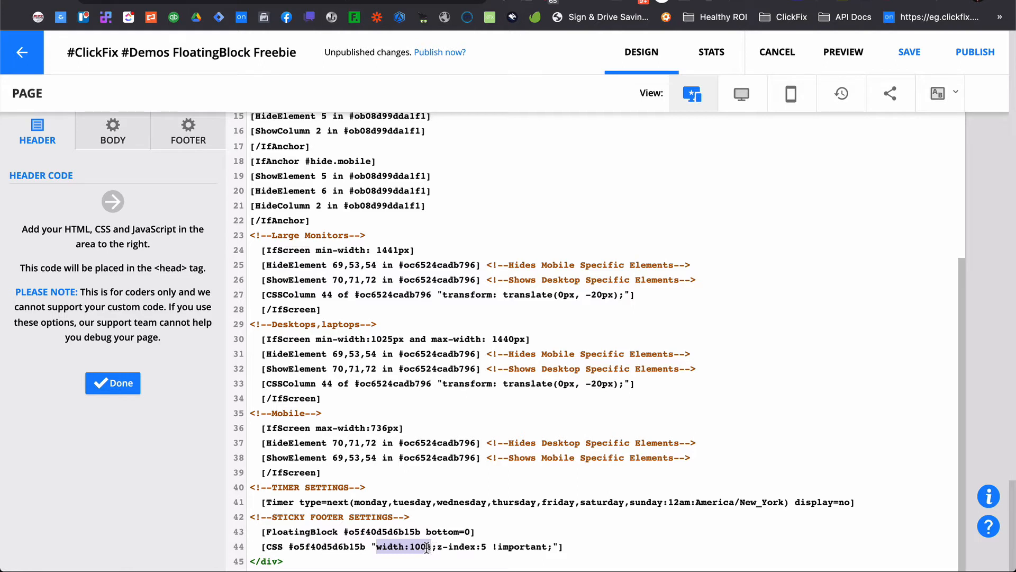
pyautogui.moveTo(437, 546); pyautogui.dragTo(478, 547)
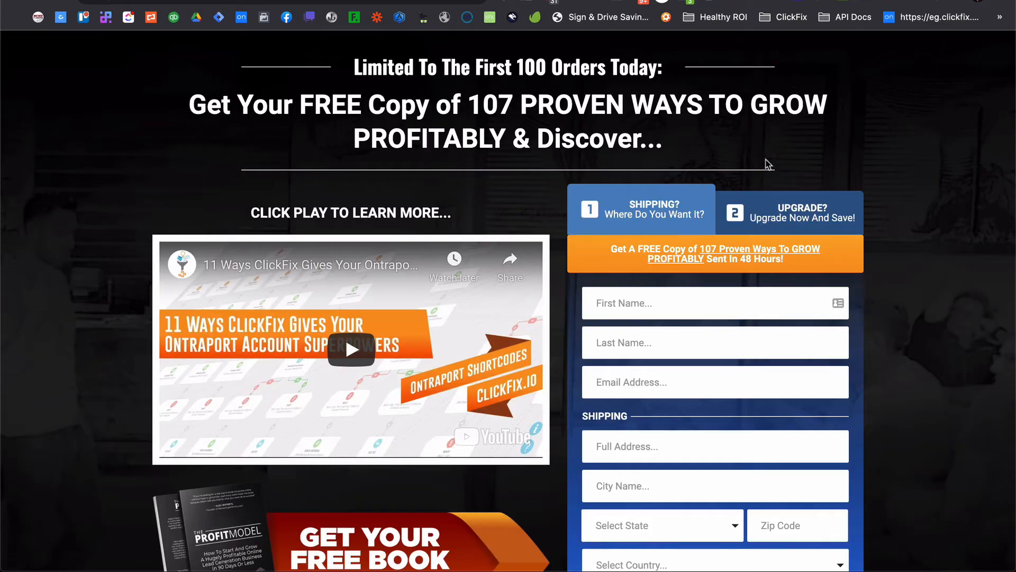
# Open the browser's Inspect tools on the live page and dock them to the bottom.
pyautogui.rightClick(815, 147)
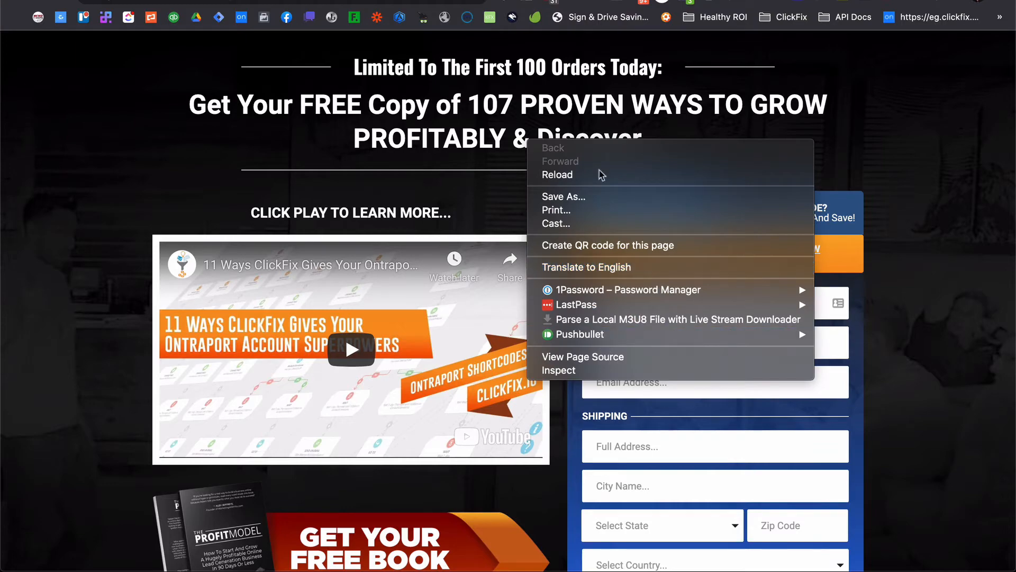
pyautogui.click(574, 370)
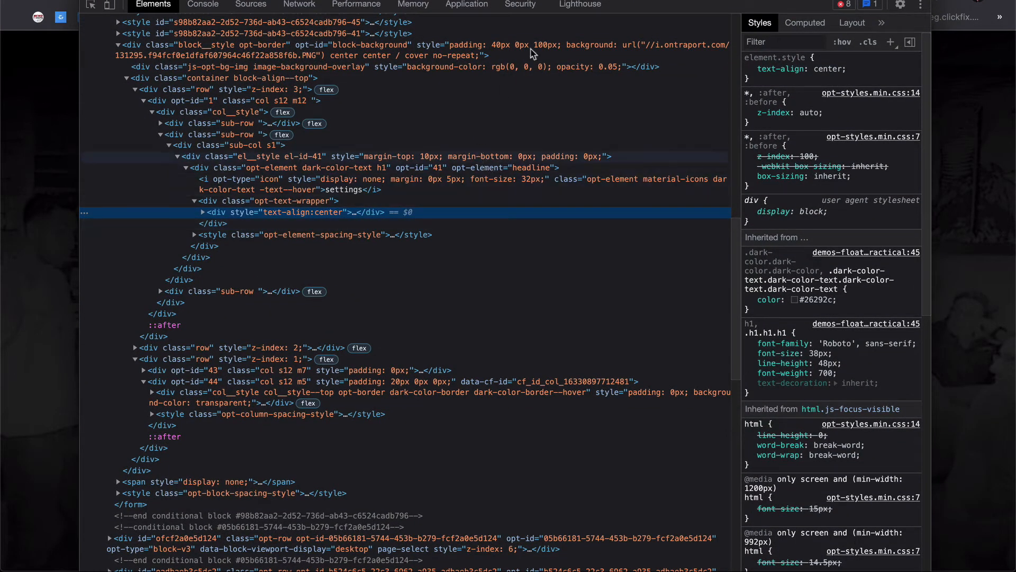
pyautogui.click(921, 5)
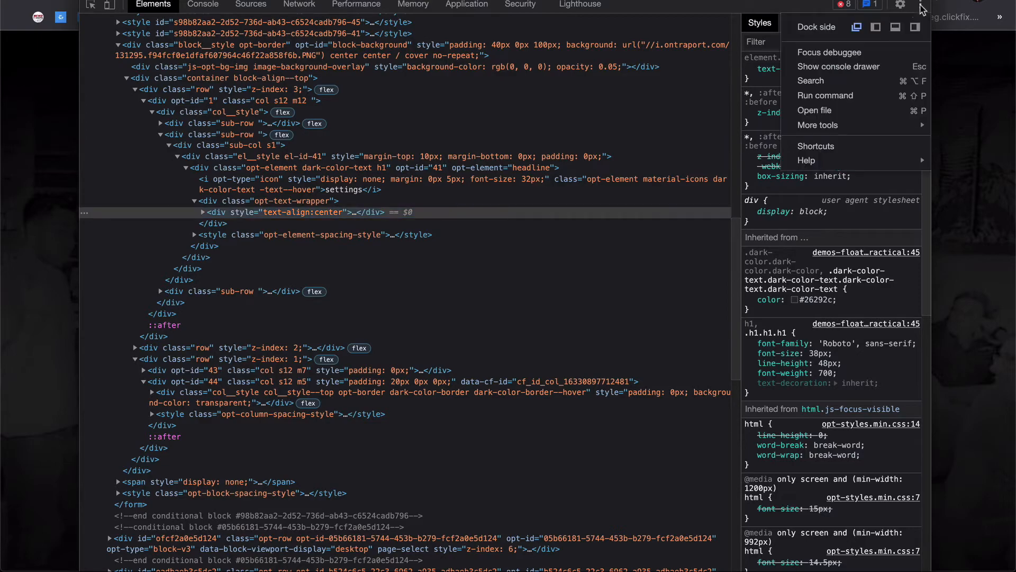
pyautogui.click(900, 33)
# Inspect the shipping form block's HTML element and its styles in the Elements panel.
pyautogui.scroll(-3, 627, 250)
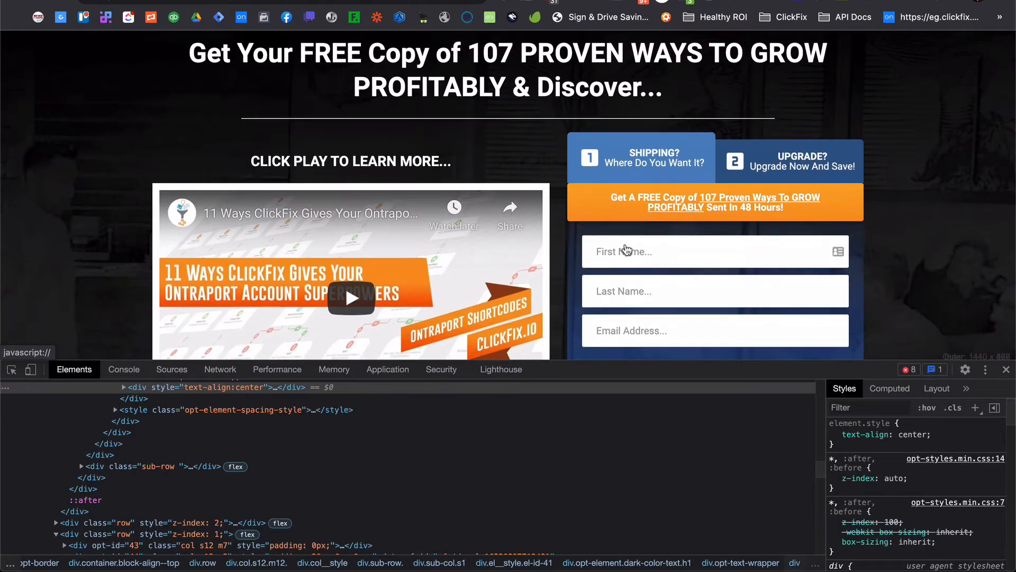
pyautogui.rightClick(112, 229)
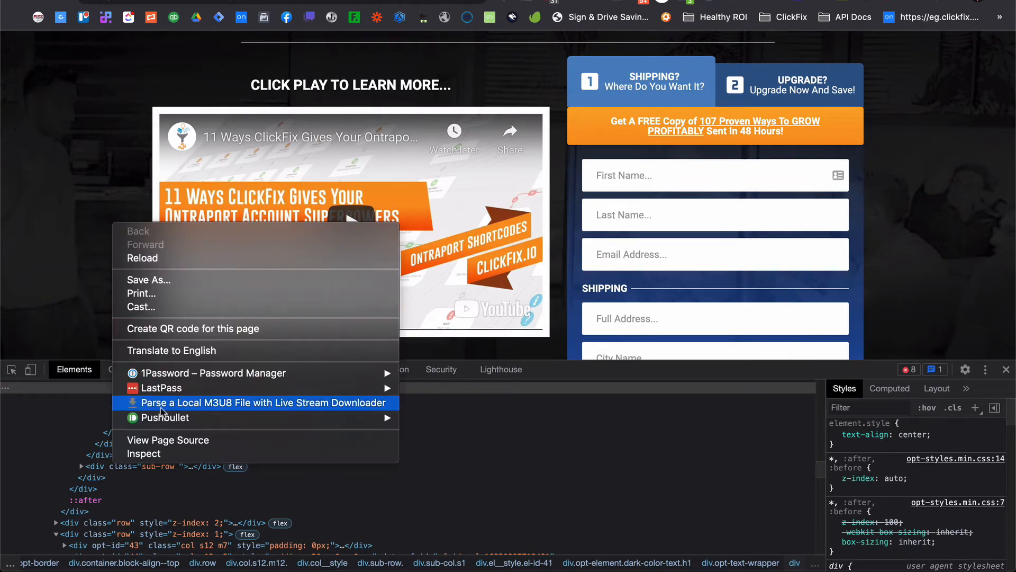
pyautogui.click(168, 452)
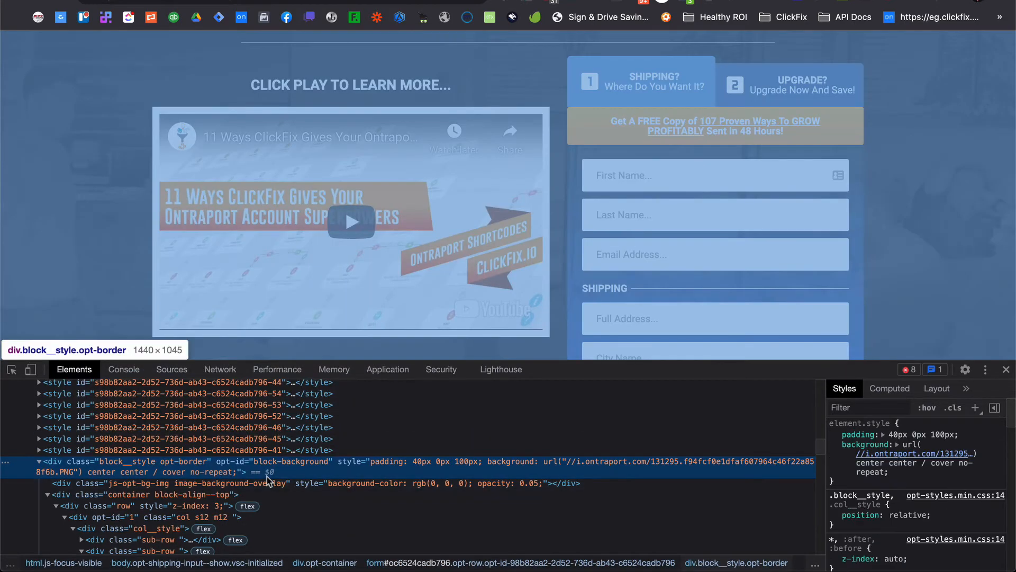
pyautogui.scroll(5, 192, 471)
pyautogui.scroll(2, 192, 471)
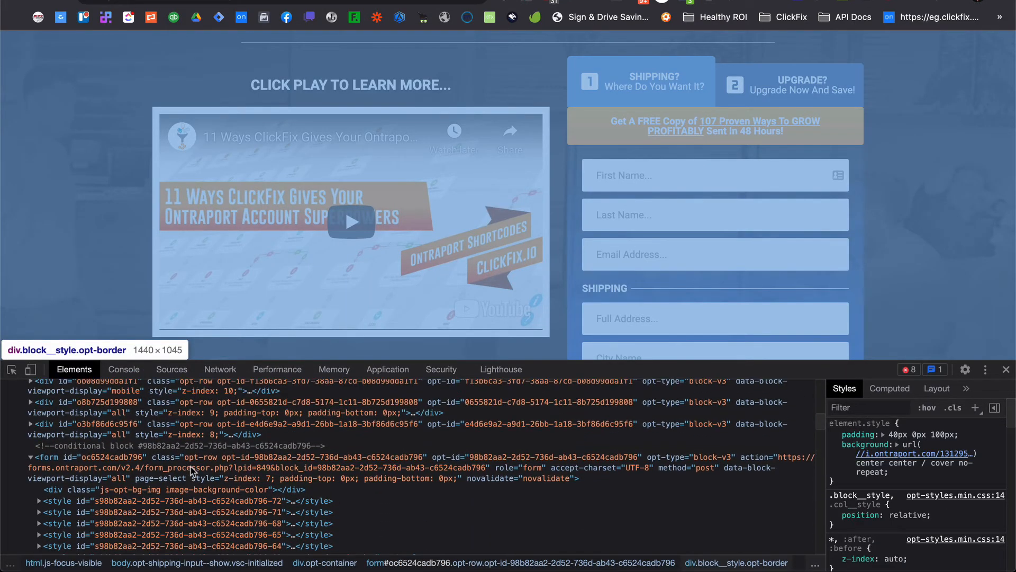
pyautogui.click(224, 466)
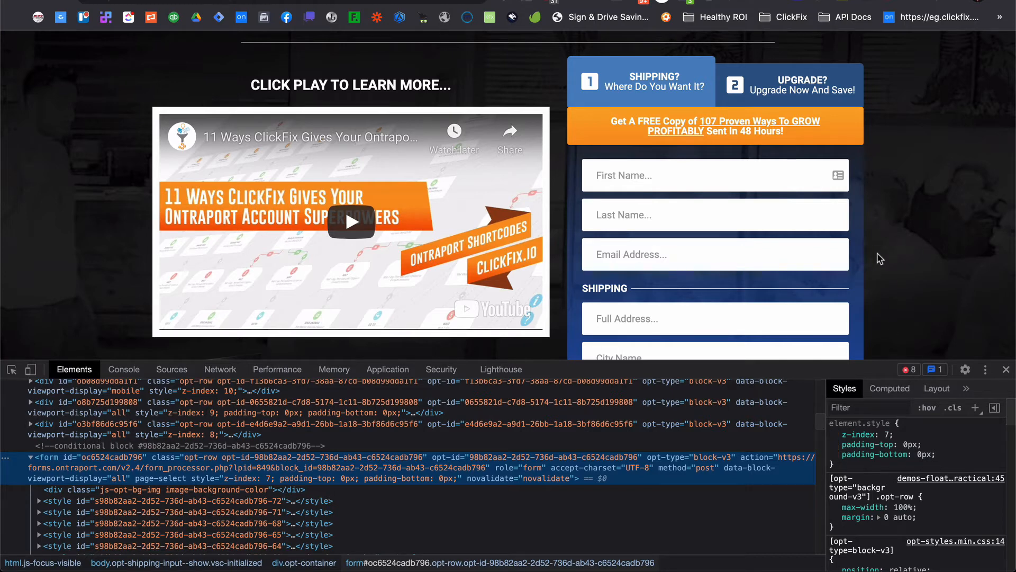
pyautogui.scroll(10, 891, 253)
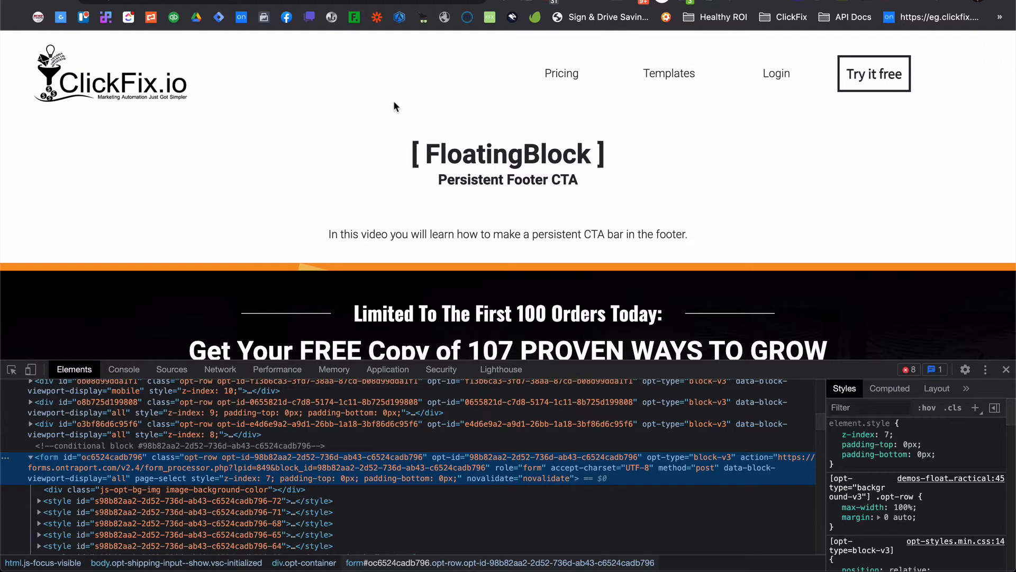
pyautogui.scroll(-3, 548, 154)
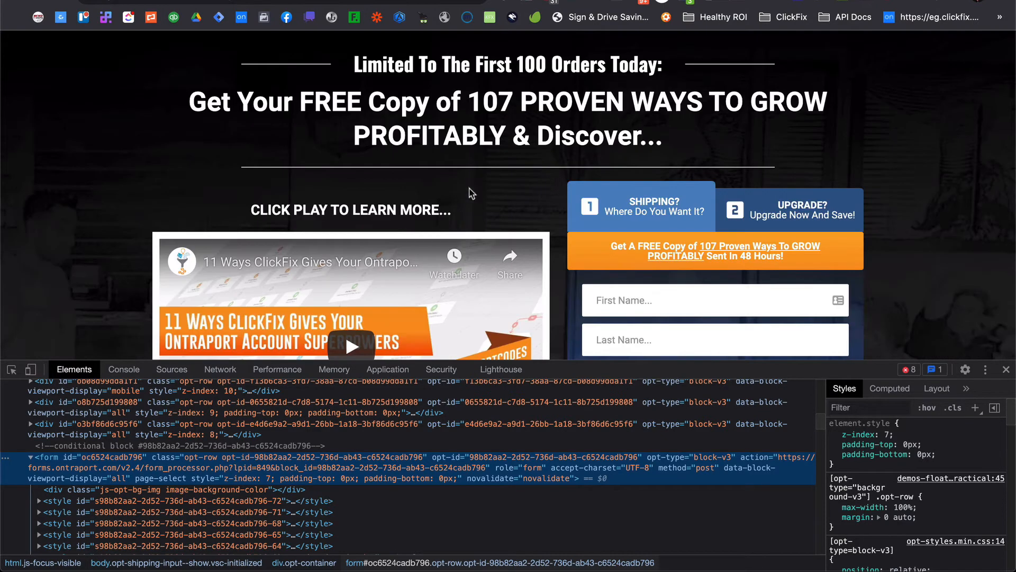
# Scroll down the live page with the inspect tools open to examine how the footer CTA bar behaves.
pyautogui.scroll(-15, 503, 154)
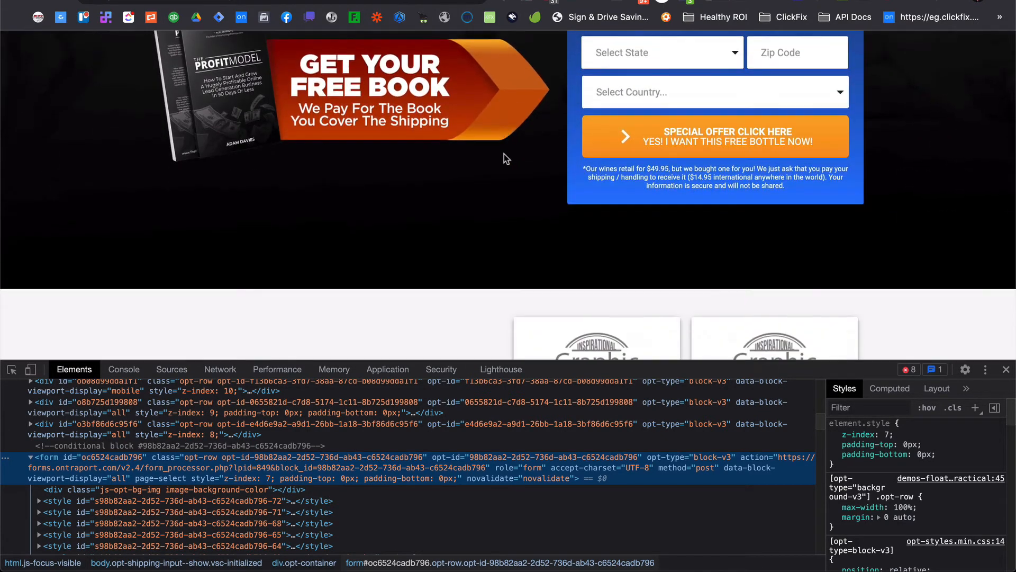
pyautogui.scroll(-3, 490, 265)
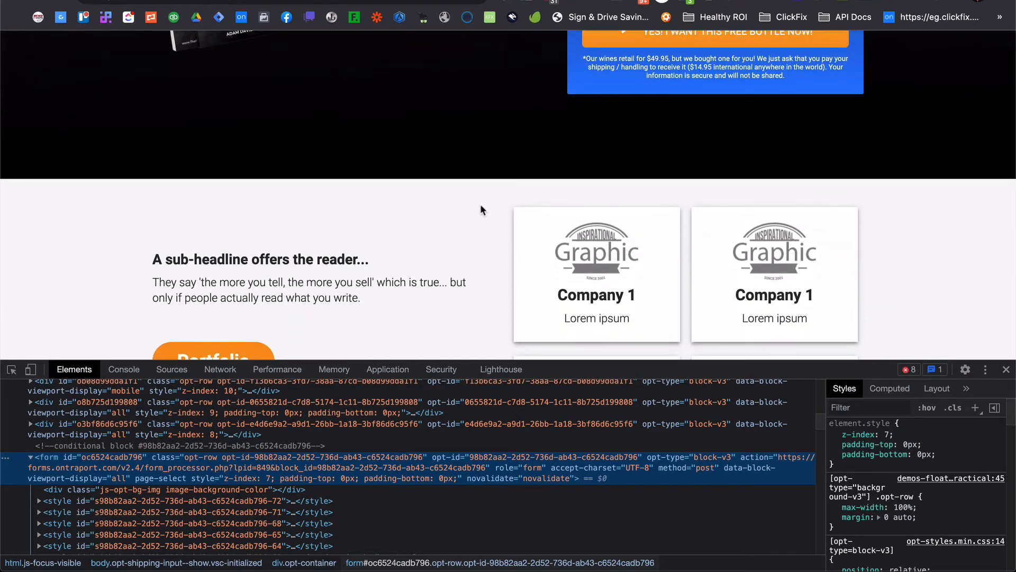
pyautogui.scroll(-6, 451, 229)
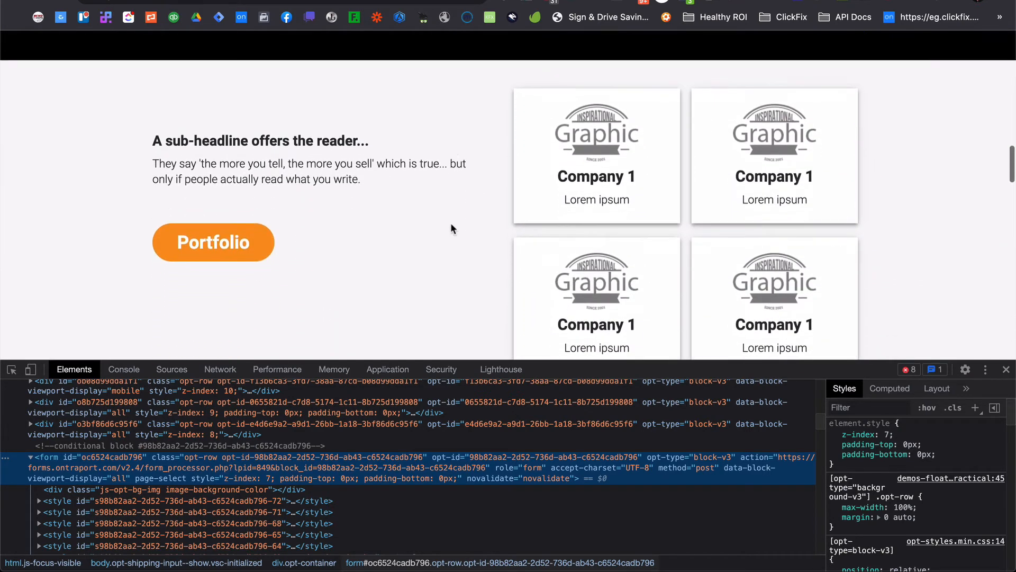
pyautogui.scroll(-5, 451, 229)
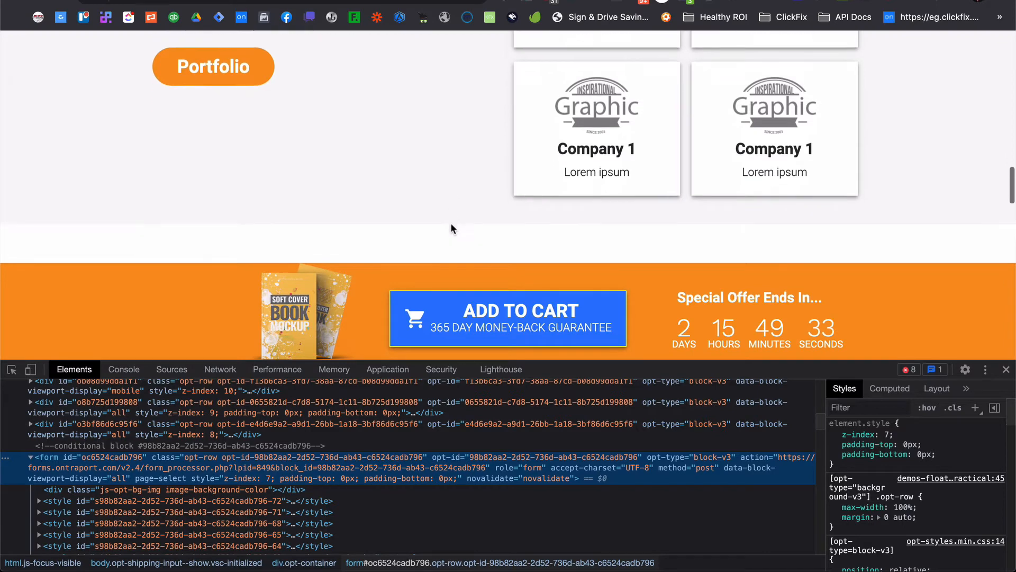
pyautogui.scroll(-4, 425, 253)
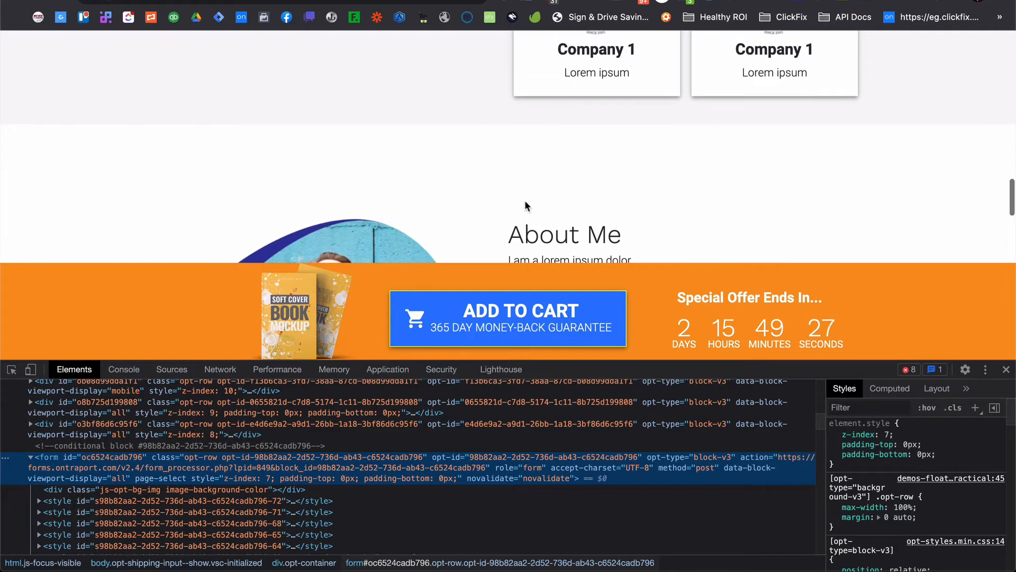
pyautogui.scroll(-3, 525, 201)
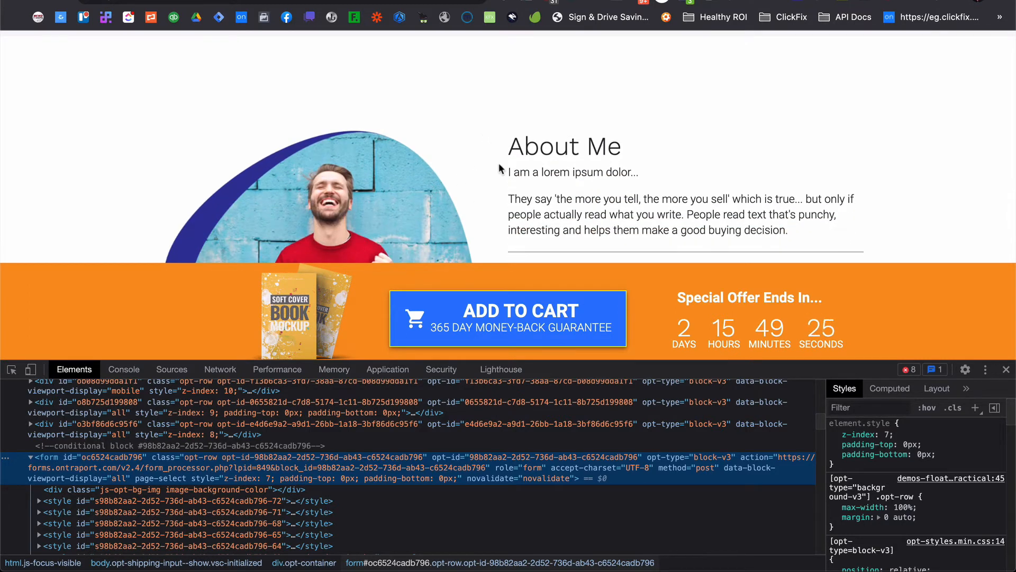
pyautogui.scroll(-2, 517, 130)
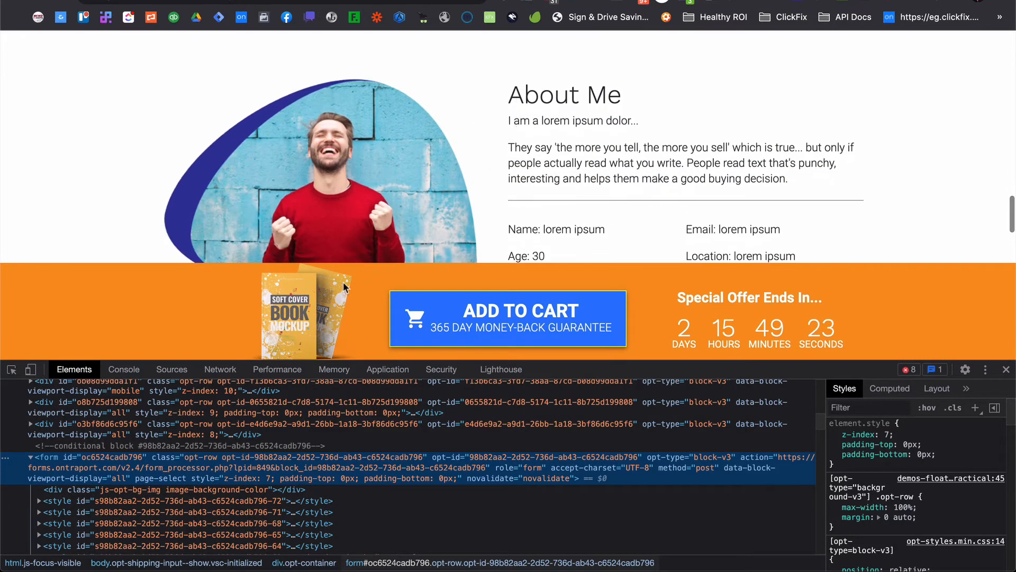
pyautogui.scroll(-4, 472, 220)
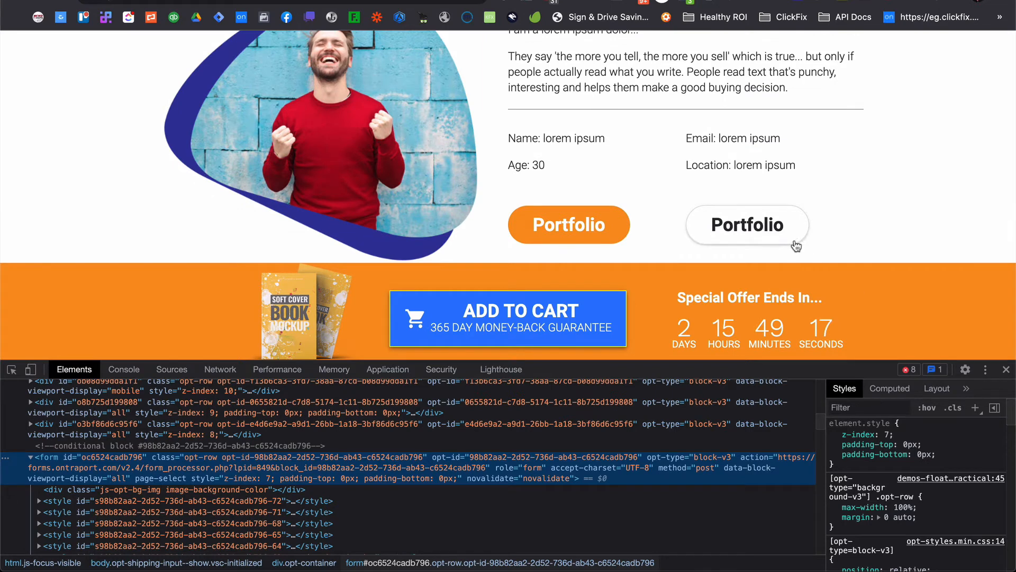
pyautogui.scroll(-10, 635, 195)
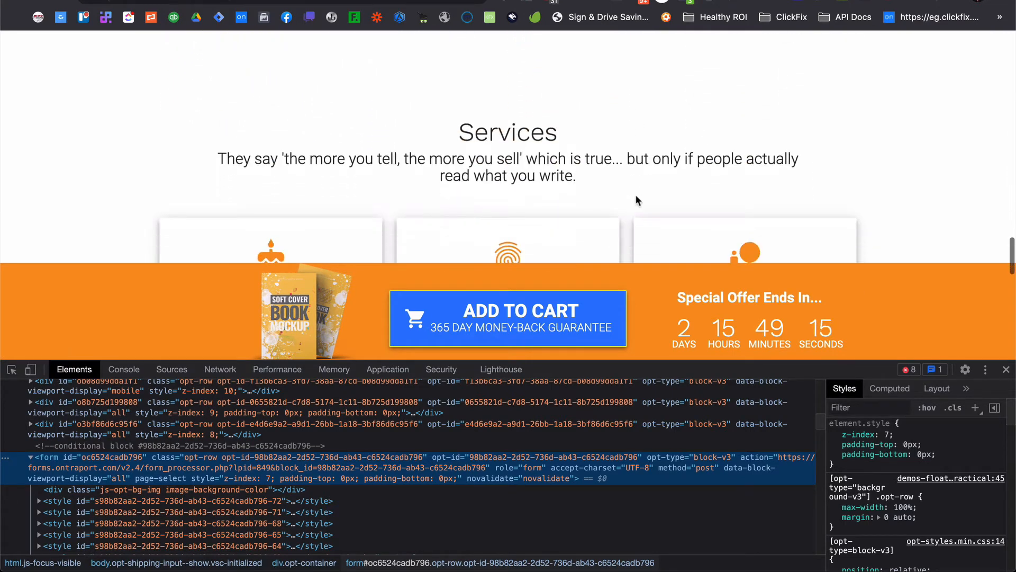
pyautogui.scroll(-2, 640, 178)
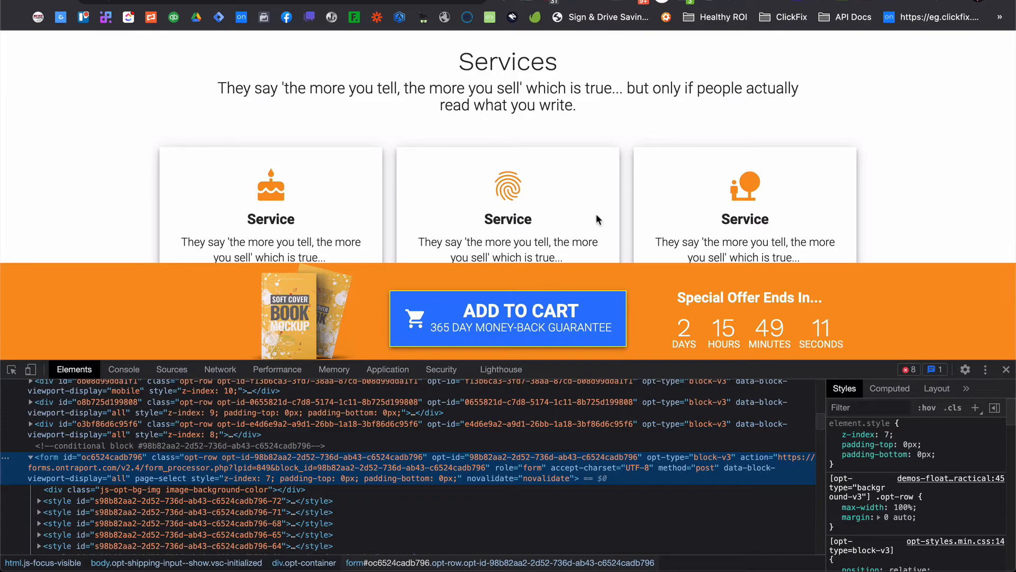
# Close the inspect tools and scroll up and down the page to check the floating footer bar.
pyautogui.click(1008, 370)
pyautogui.scroll(15, 633, 311)
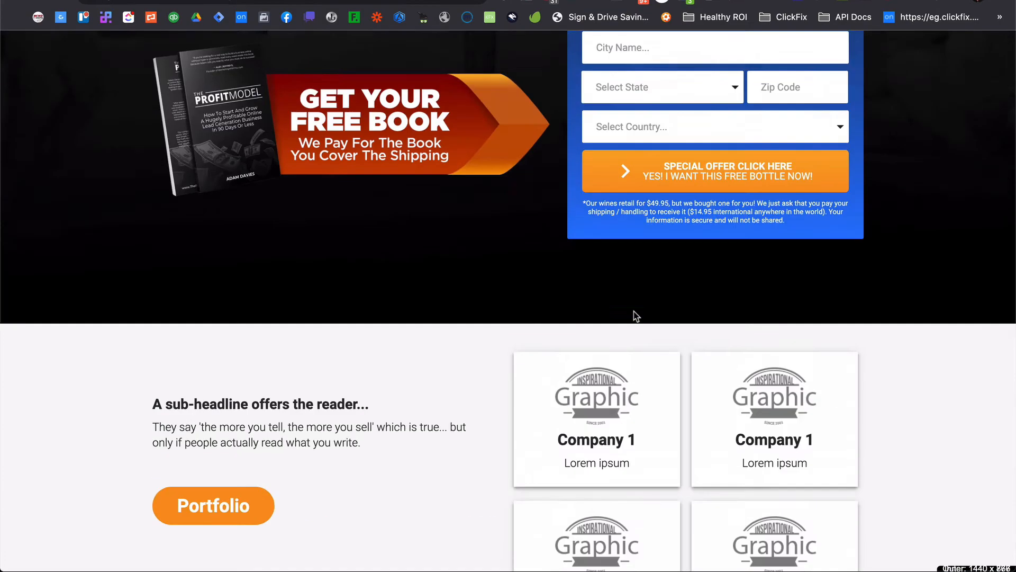
pyautogui.scroll(2, 633, 311)
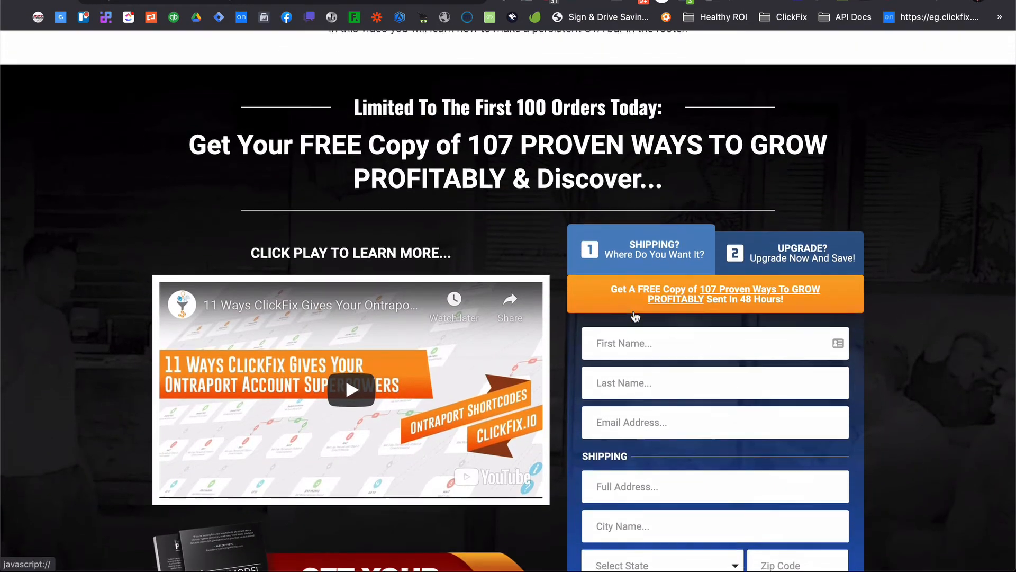
pyautogui.scroll(-6, 633, 311)
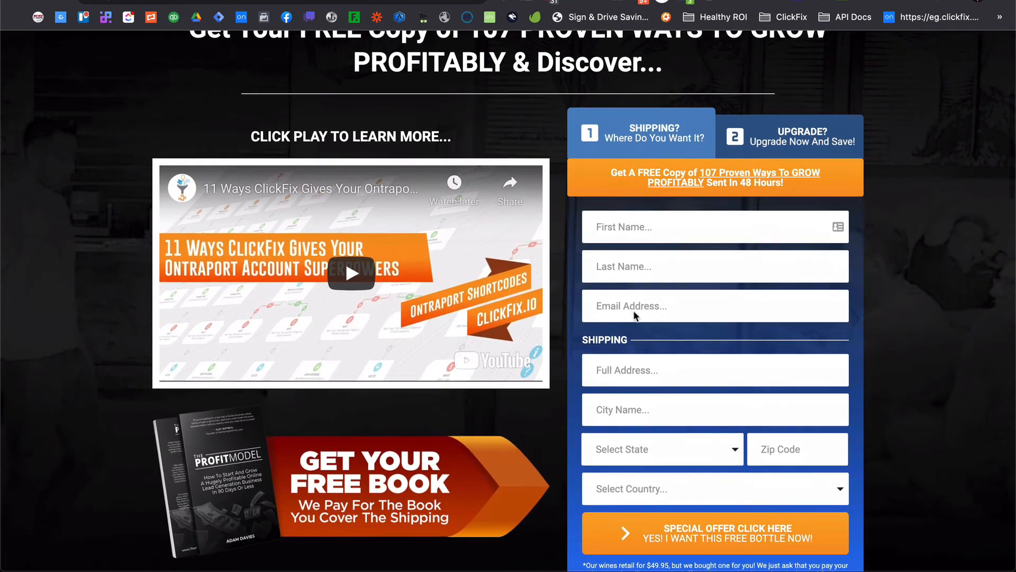
pyautogui.scroll(-5, 633, 310)
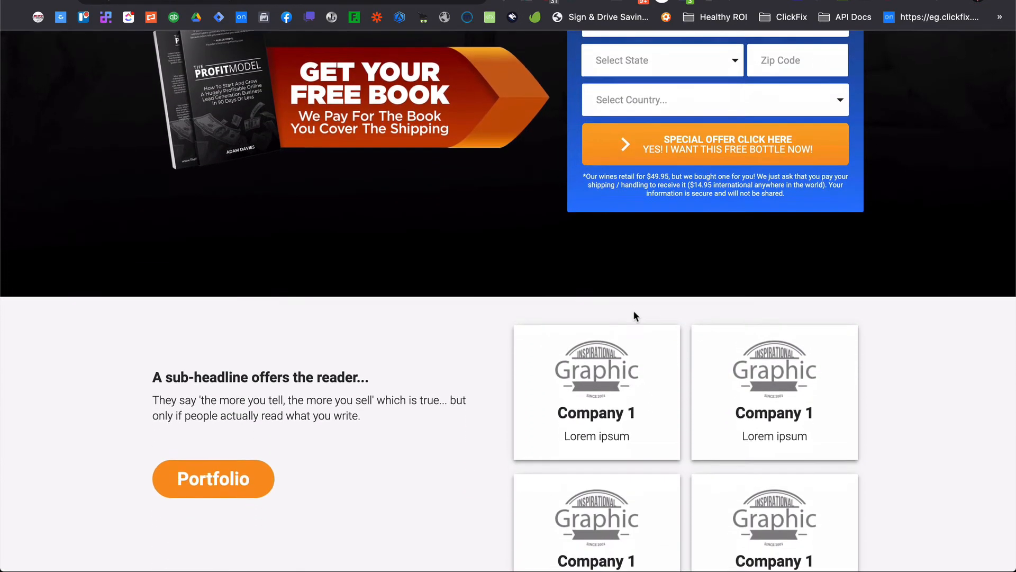
pyautogui.scroll(1, 633, 310)
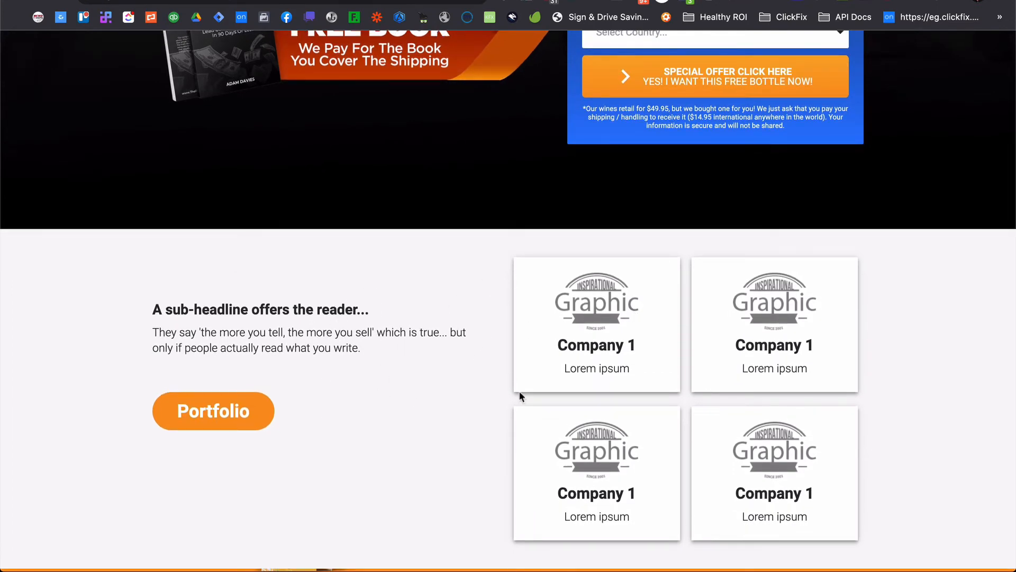
pyautogui.scroll(-4, 442, 365)
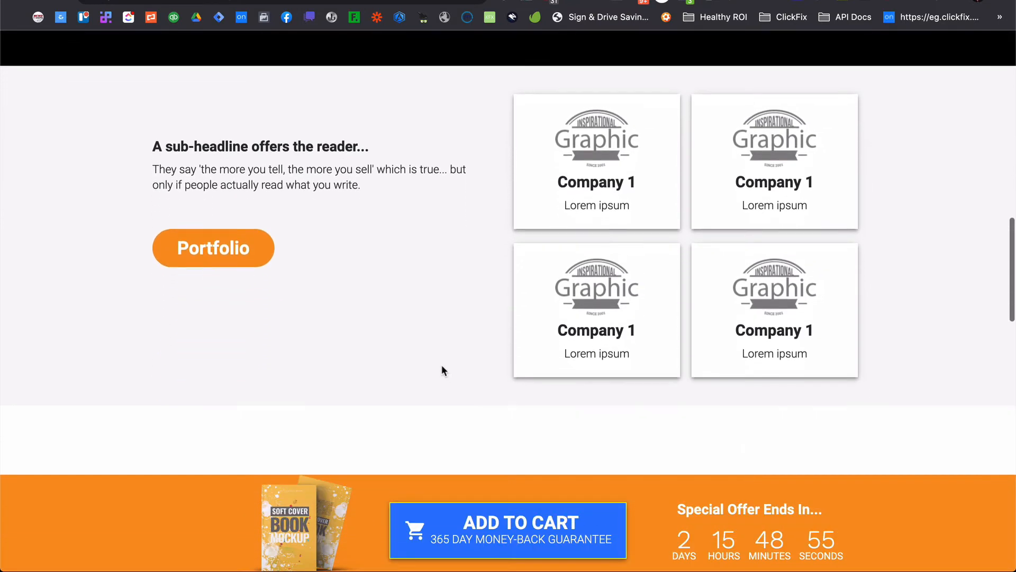
pyautogui.scroll(-1, 442, 365)
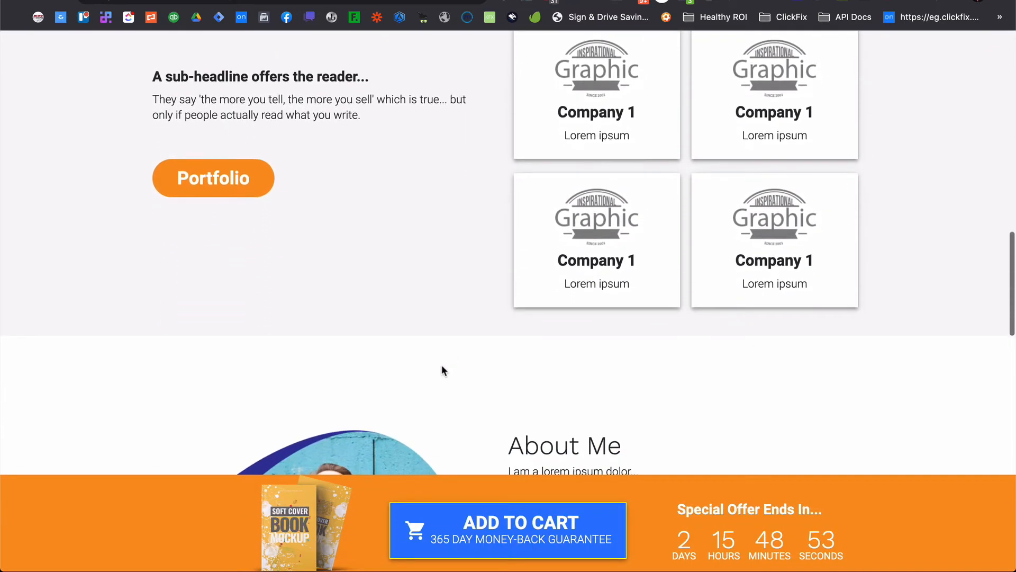
pyautogui.scroll(-2, 442, 369)
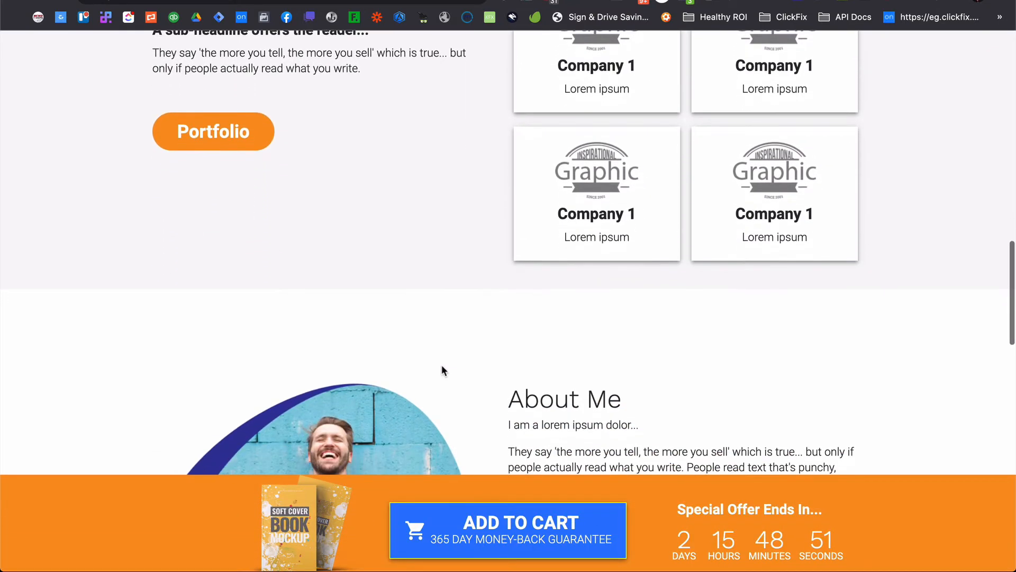
pyautogui.scroll(-1, 442, 369)
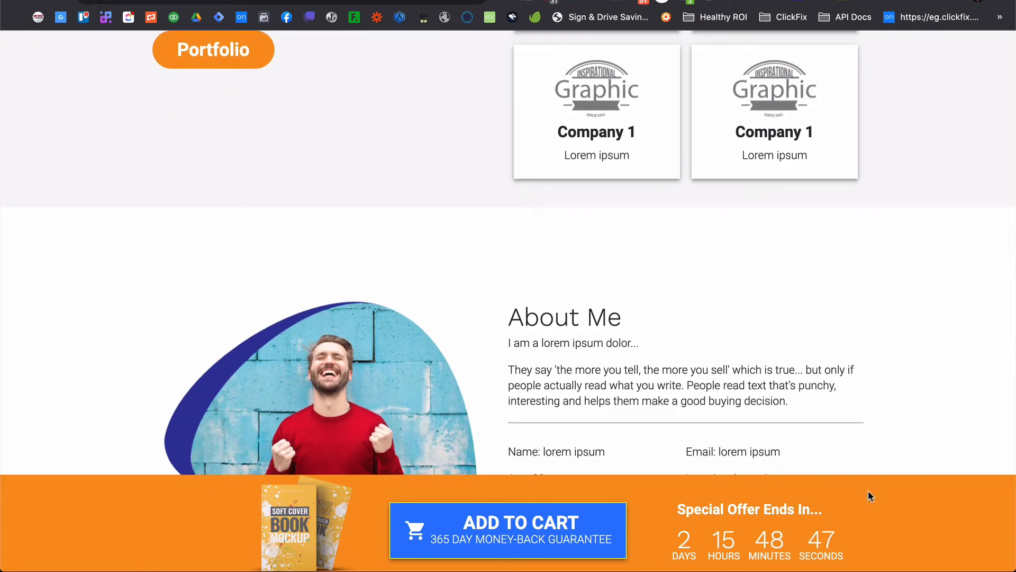
# Inspect the footer CTA bar and select its fixed-position row element in the Elements panel.
pyautogui.rightClick(847, 498)
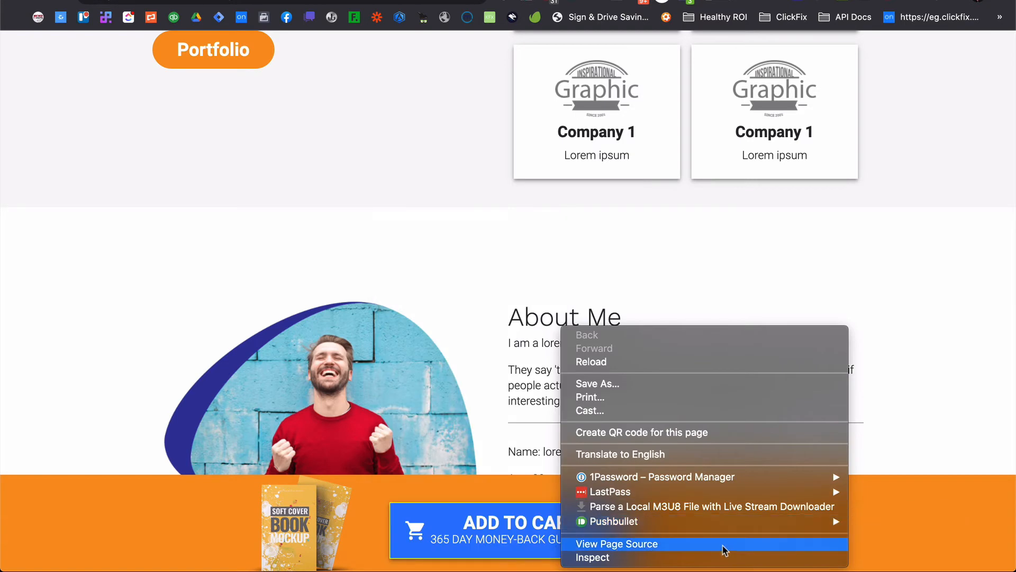
pyautogui.click(721, 556)
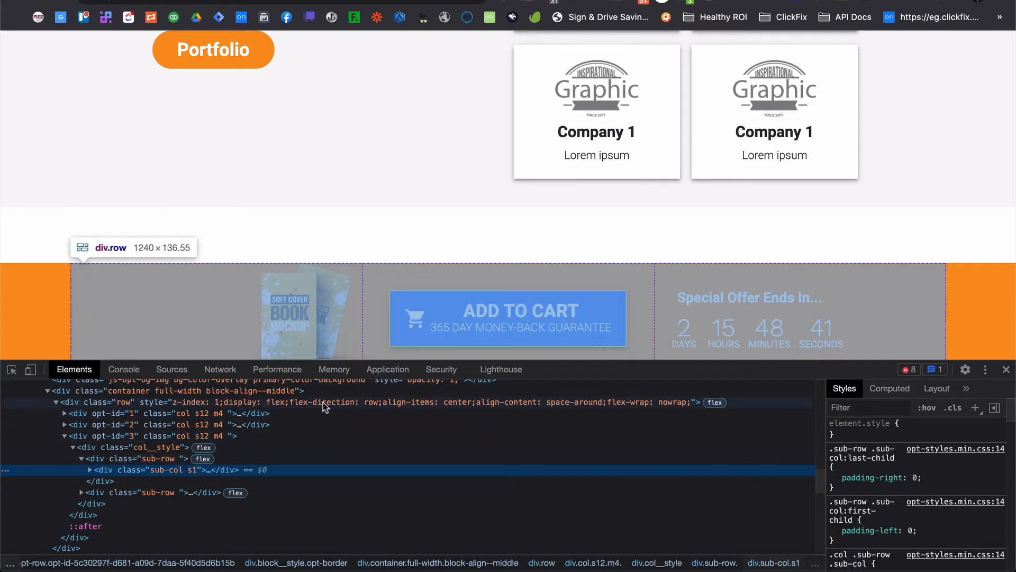
pyautogui.scroll(1, 326, 408)
pyautogui.scroll(3, 325, 407)
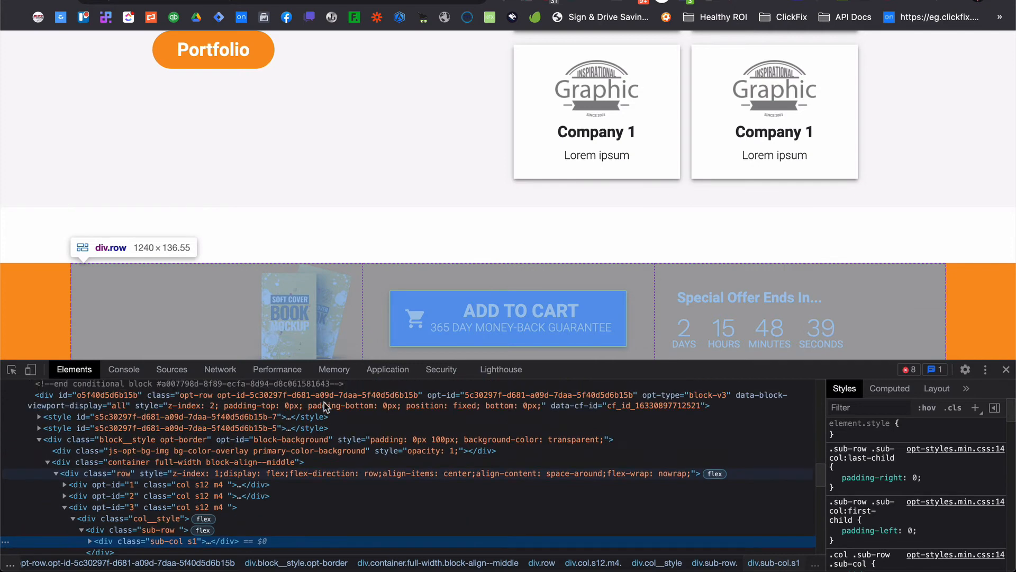
pyautogui.click(495, 408)
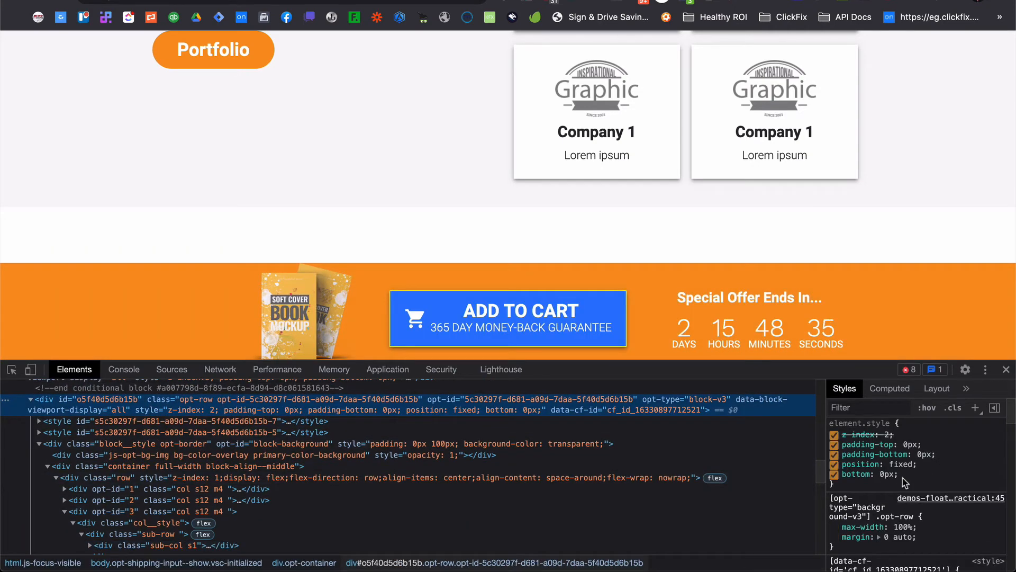
# Set the footer row's z-index to 4 in the Styles pane and scroll the page to check the overlap.
pyautogui.scroll(-2, 905, 482)
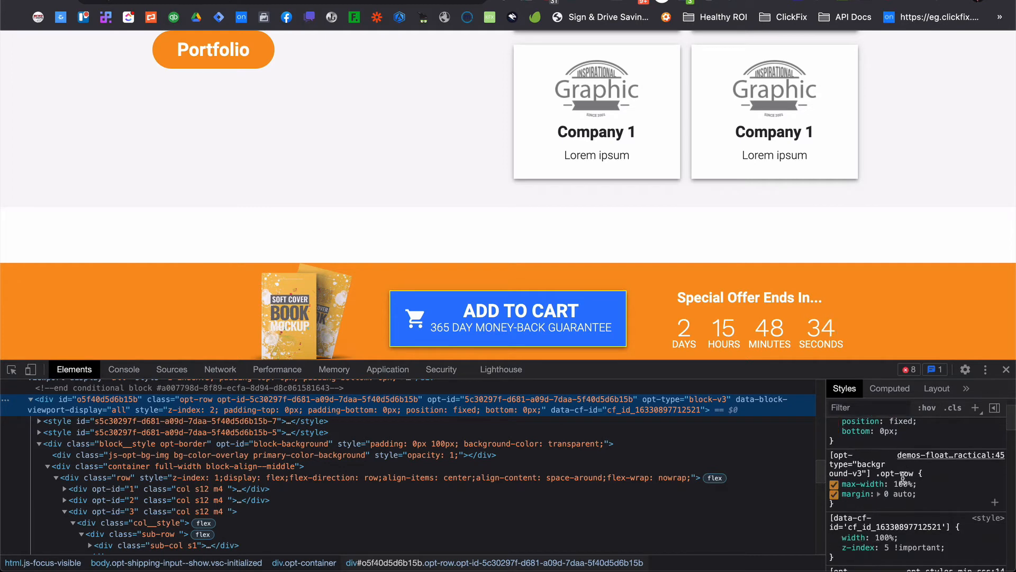
pyautogui.doubleClick(888, 547)
pyautogui.write('4')
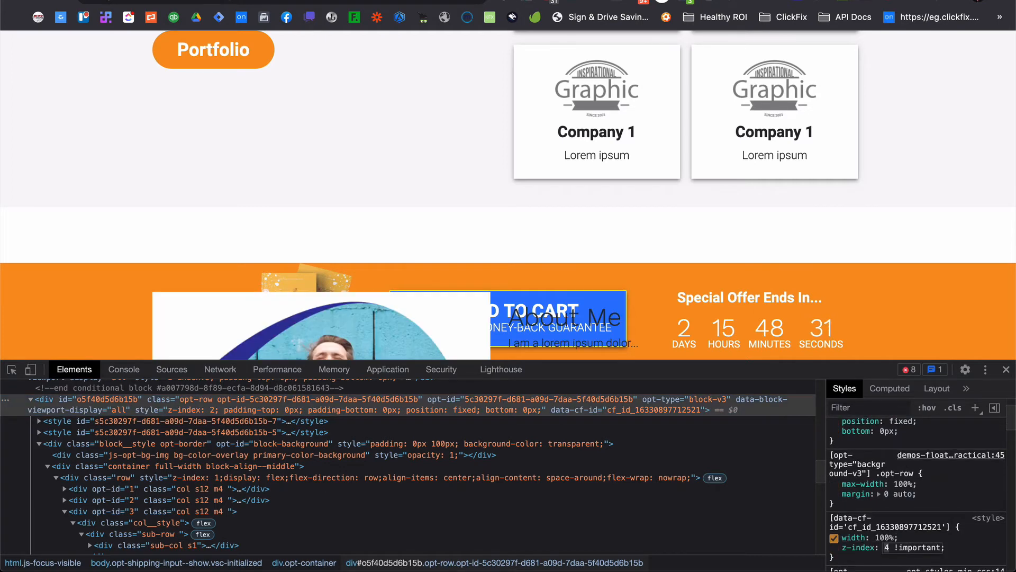
pyautogui.scroll(-10, 805, 143)
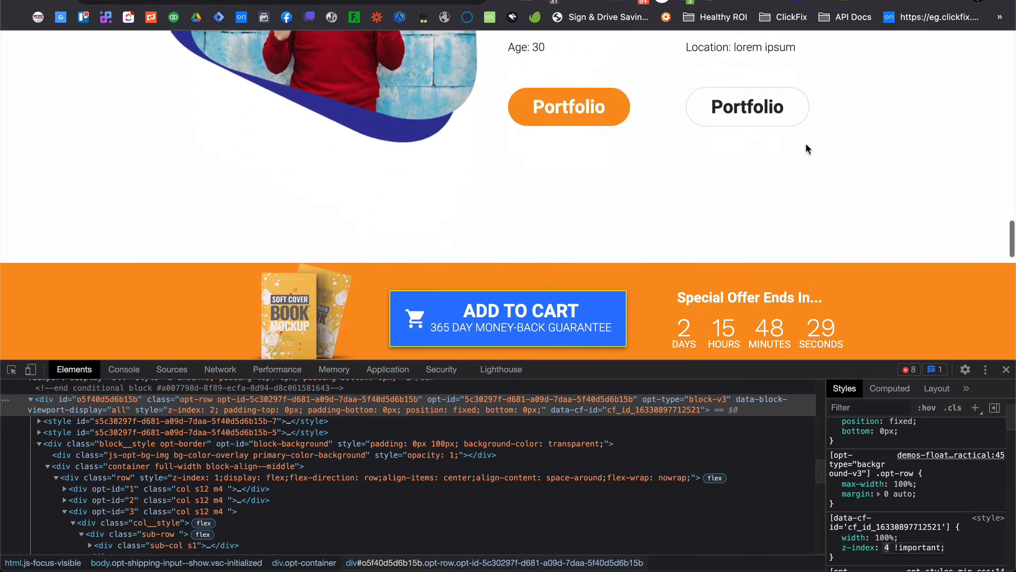
pyautogui.scroll(2, 805, 143)
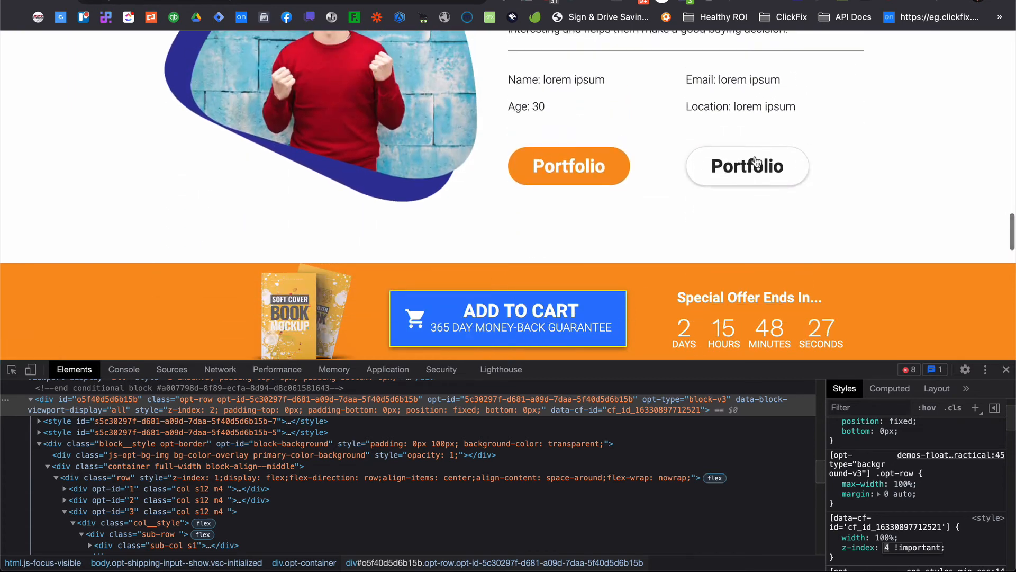
pyautogui.scroll(-1, 778, 144)
pyautogui.scroll(5, 778, 144)
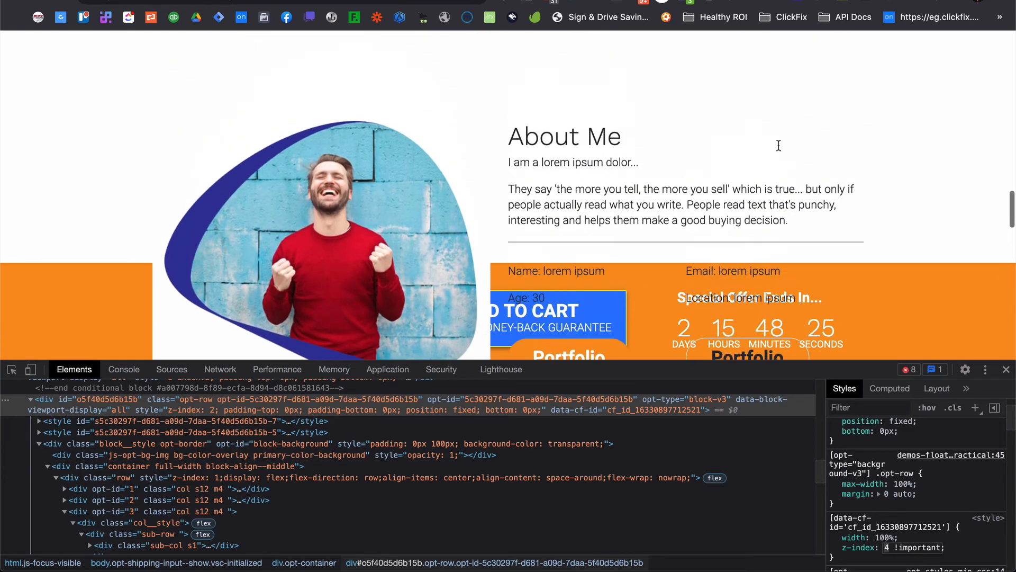
pyautogui.scroll(1, 779, 145)
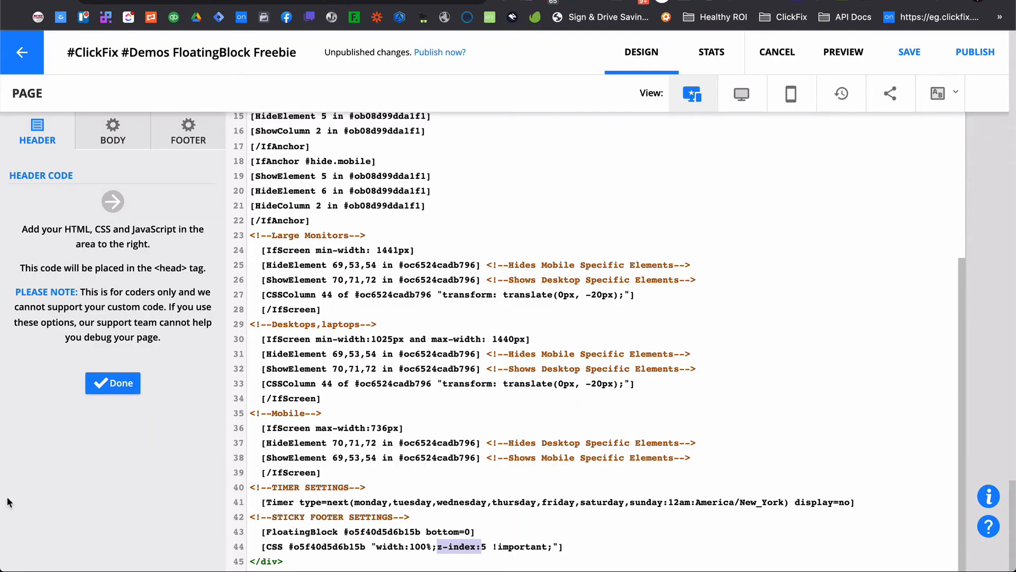
# Close the header custom code editor to return to the page design view.
pyautogui.click(113, 383)
pyautogui.scroll(10, 708, 319)
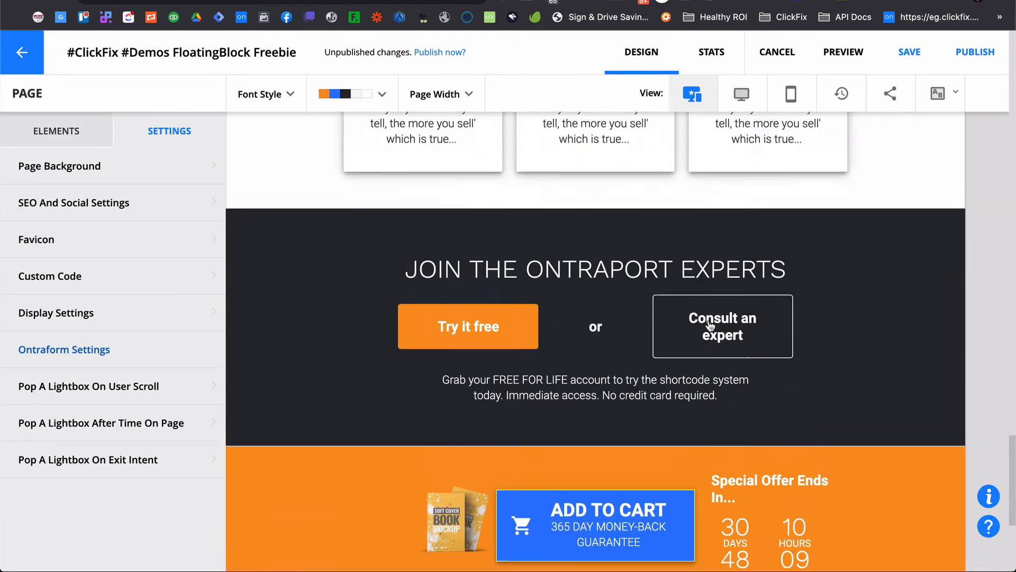
pyautogui.scroll(6, 708, 319)
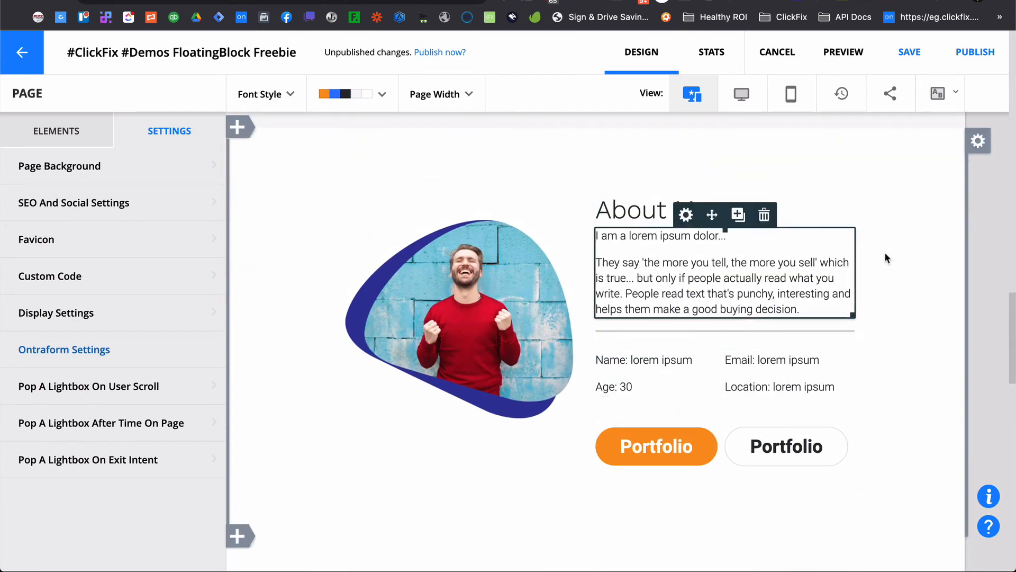
# Open the About Me block's settings, set its background type to Colors, and close the settings.
pyautogui.click(980, 144)
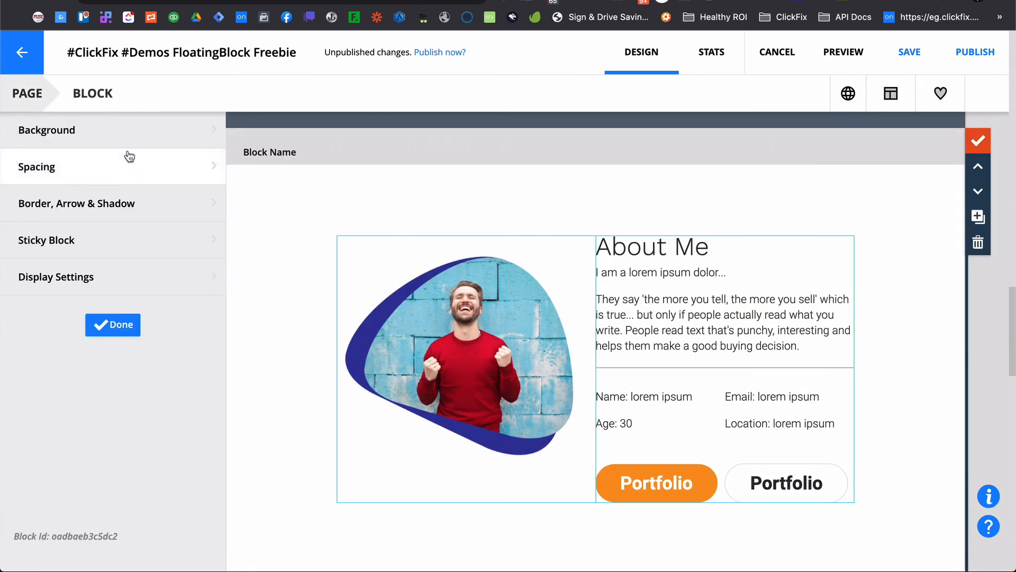
pyautogui.click(136, 131)
pyautogui.click(167, 189)
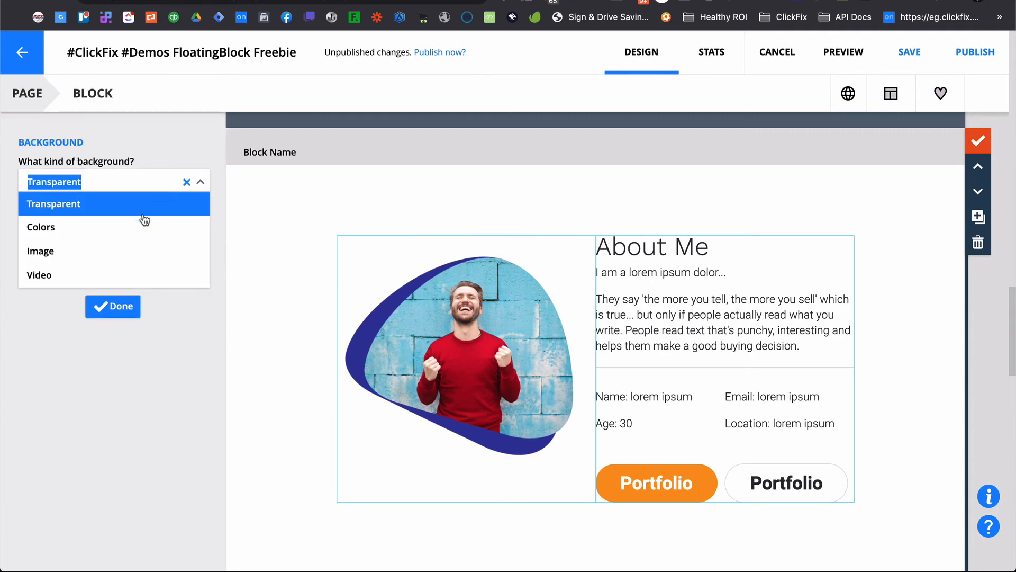
pyautogui.click(132, 227)
pyautogui.click(115, 365)
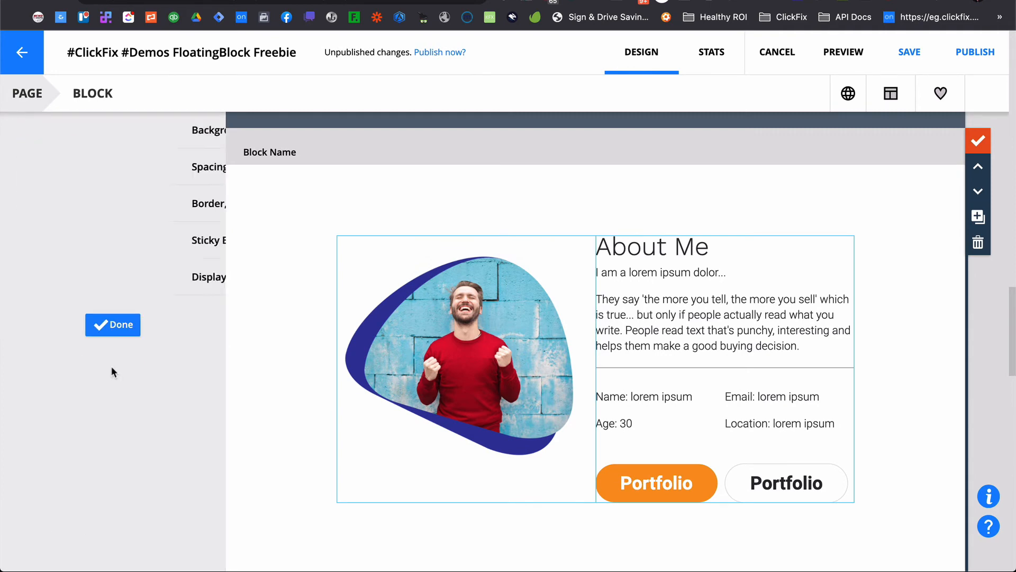
pyautogui.click(111, 324)
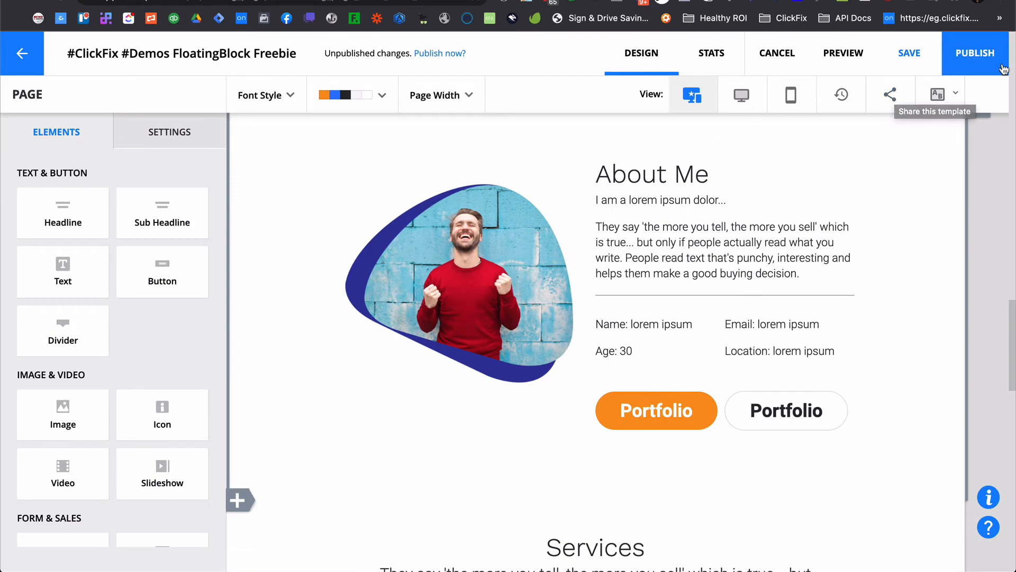
# Save and republish the landing page, then switch to the browser tab showing the live page.
pyautogui.click(981, 62)
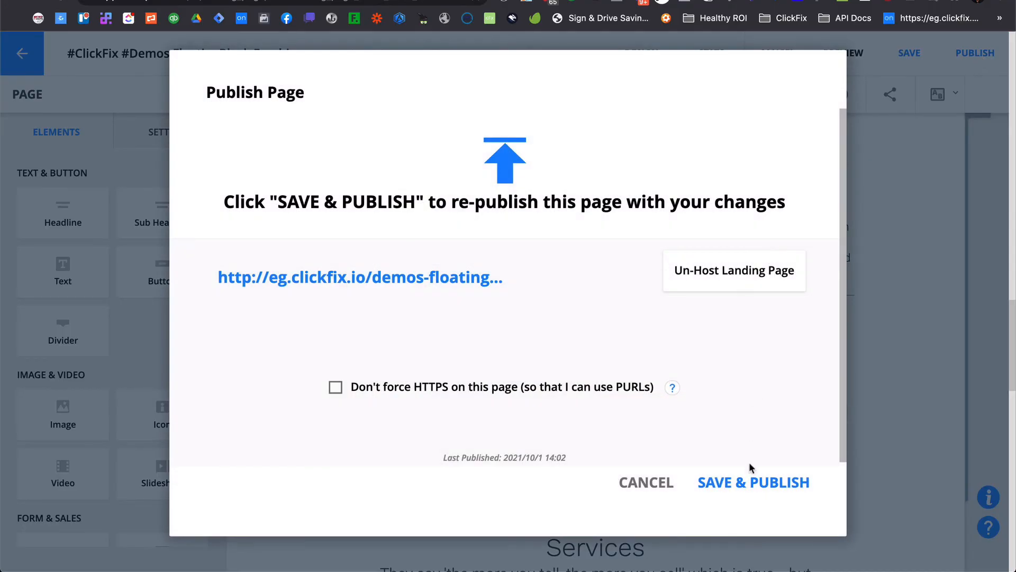
pyautogui.click(749, 479)
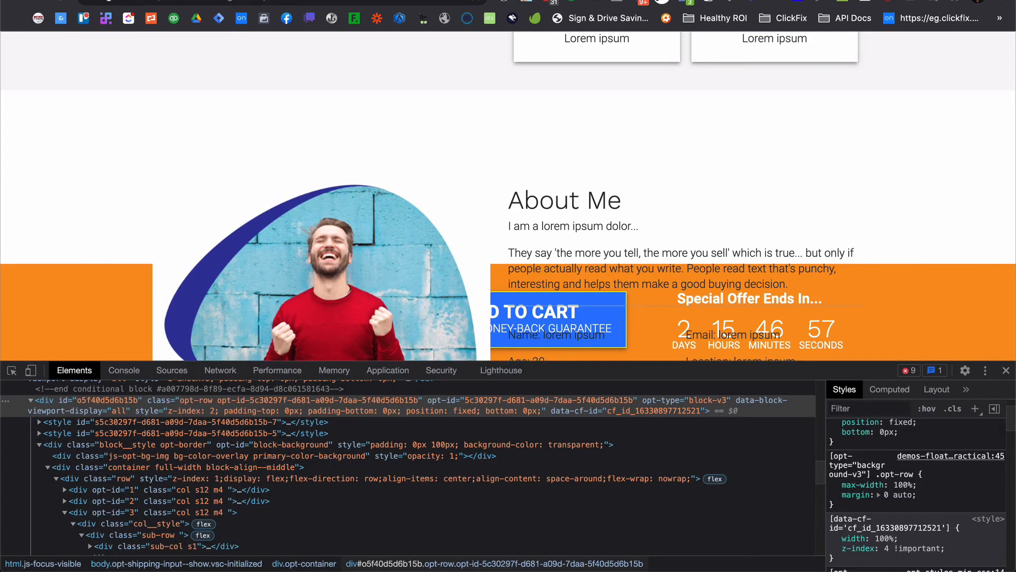
pyautogui.click(61, 1)
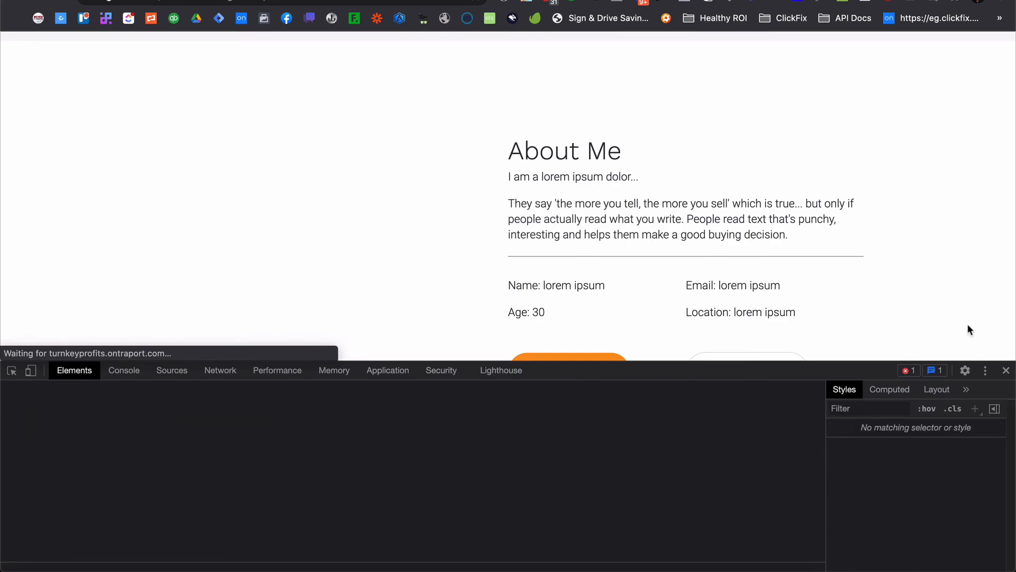
# Close the developer tools and scroll through the live page to examine the floating footer CTA bar's behaviour.
pyautogui.click(1006, 370)
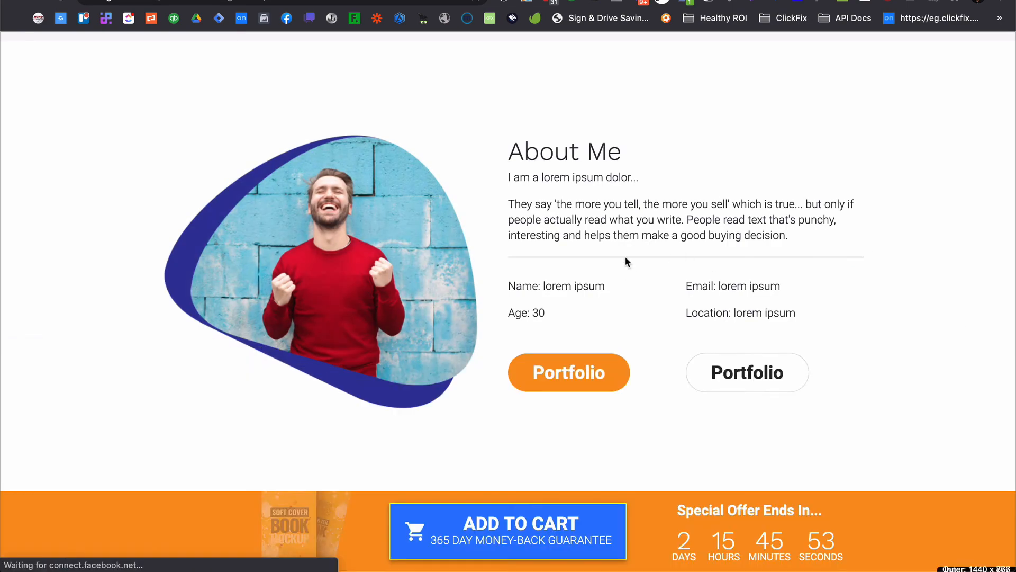
pyautogui.scroll(10, 625, 256)
pyautogui.scroll(10, 627, 262)
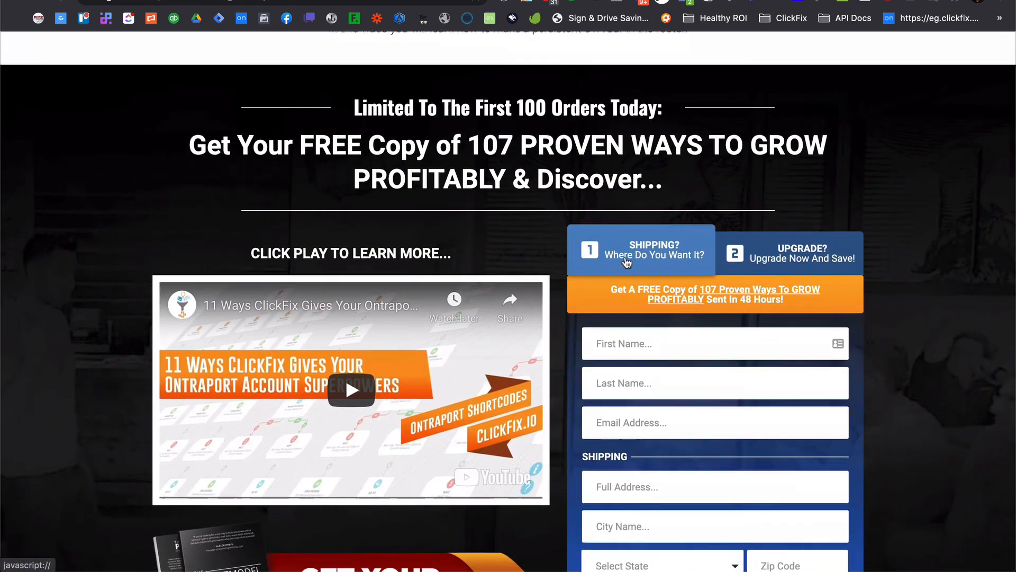
pyautogui.scroll(-8, 627, 261)
pyautogui.scroll(-6, 625, 259)
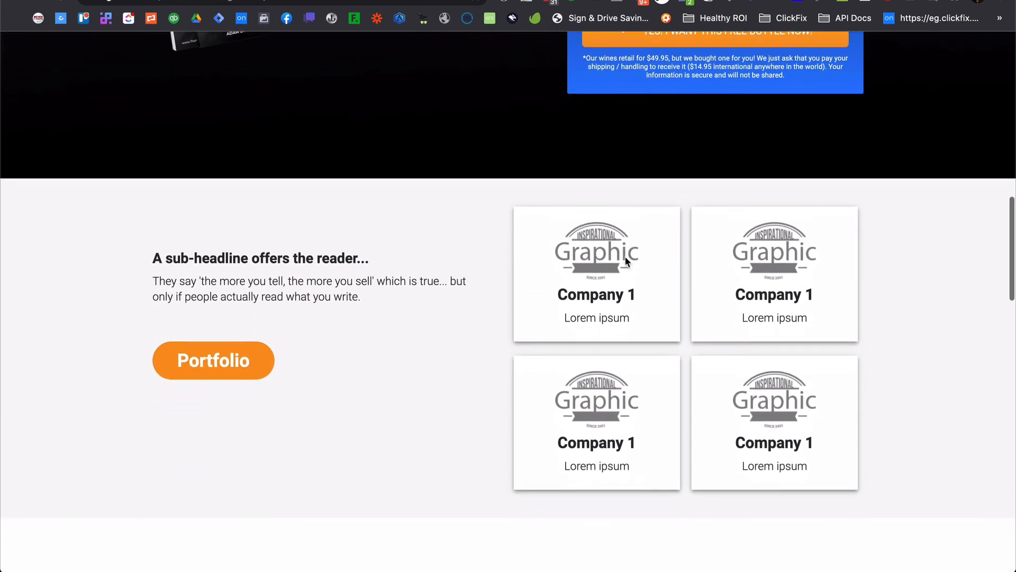
pyautogui.scroll(-7, 625, 257)
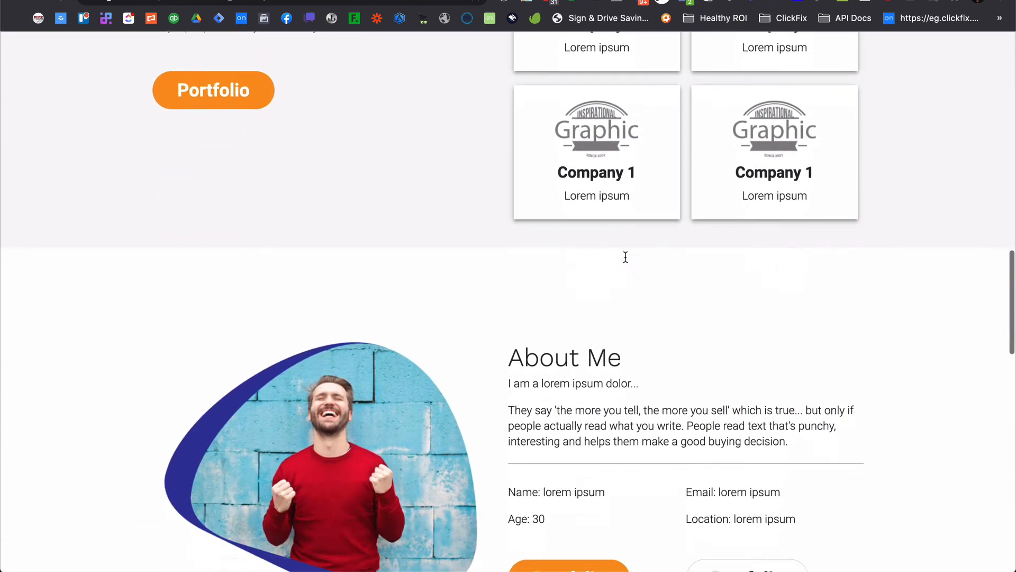
pyautogui.scroll(-5, 625, 257)
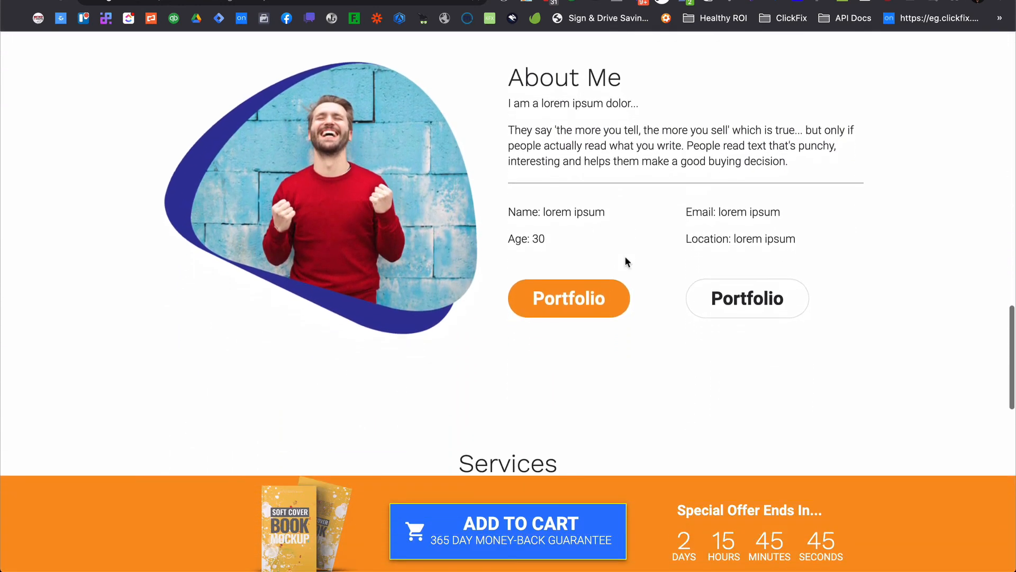
pyautogui.scroll(-7, 625, 258)
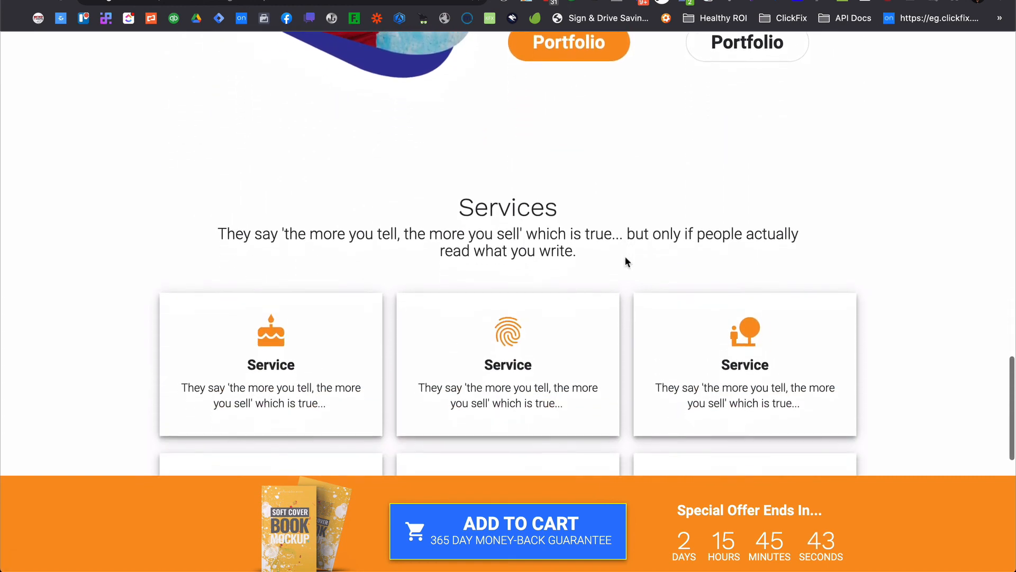
pyautogui.scroll(-6, 625, 258)
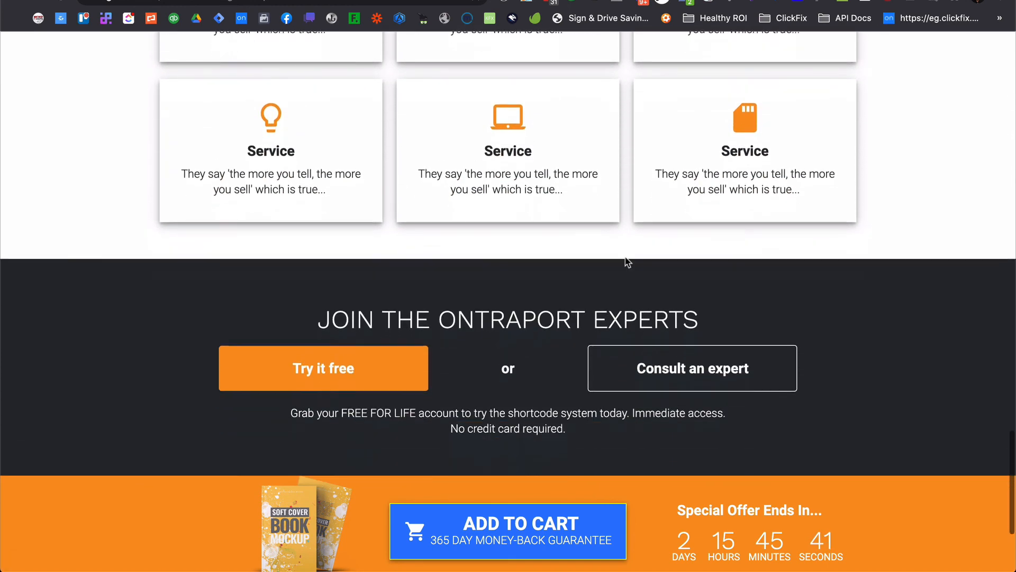
pyautogui.scroll(-2, 627, 262)
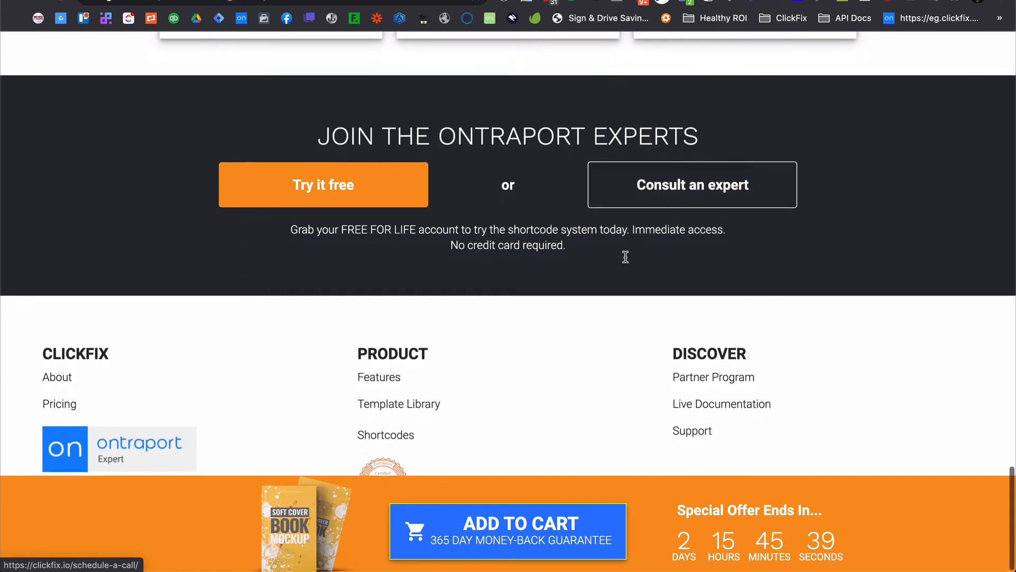